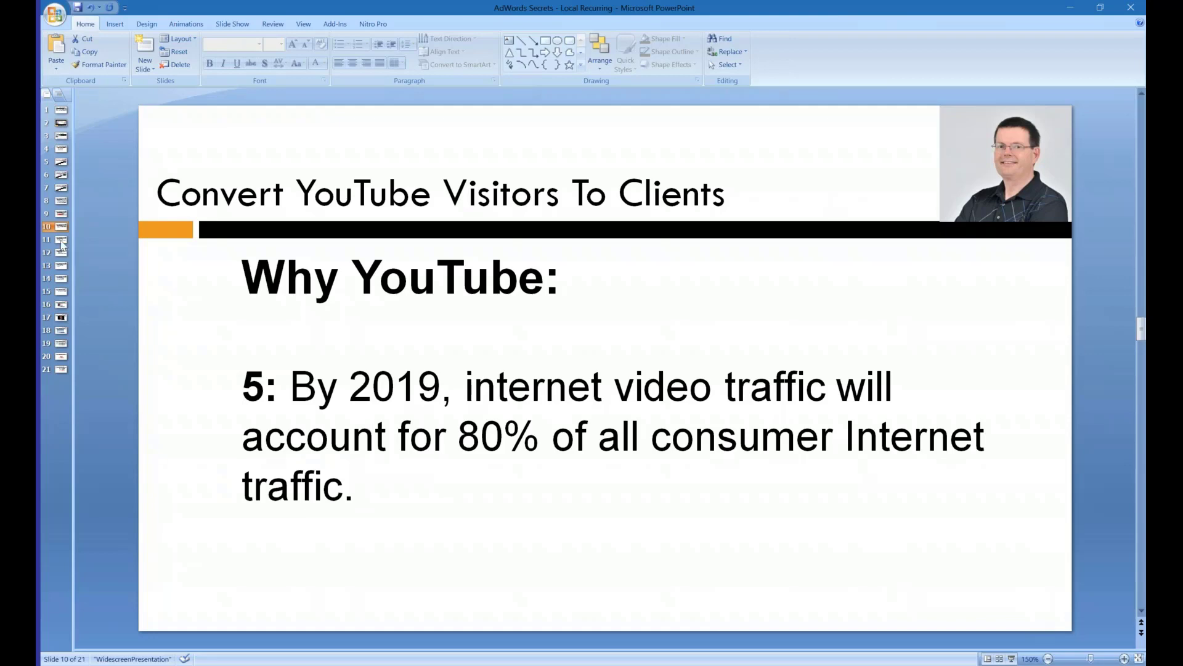
Go through slides 11 to 15 of the presentation, ending on the YouTube Ads live demo slide
click(61, 240)
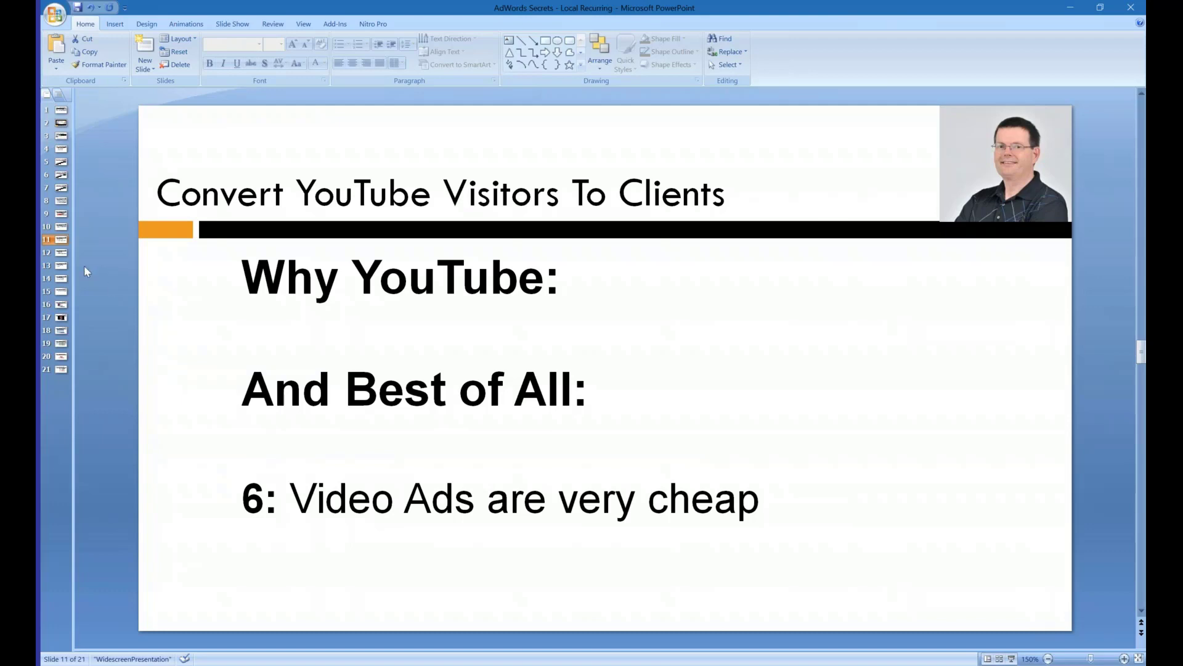
click(61, 254)
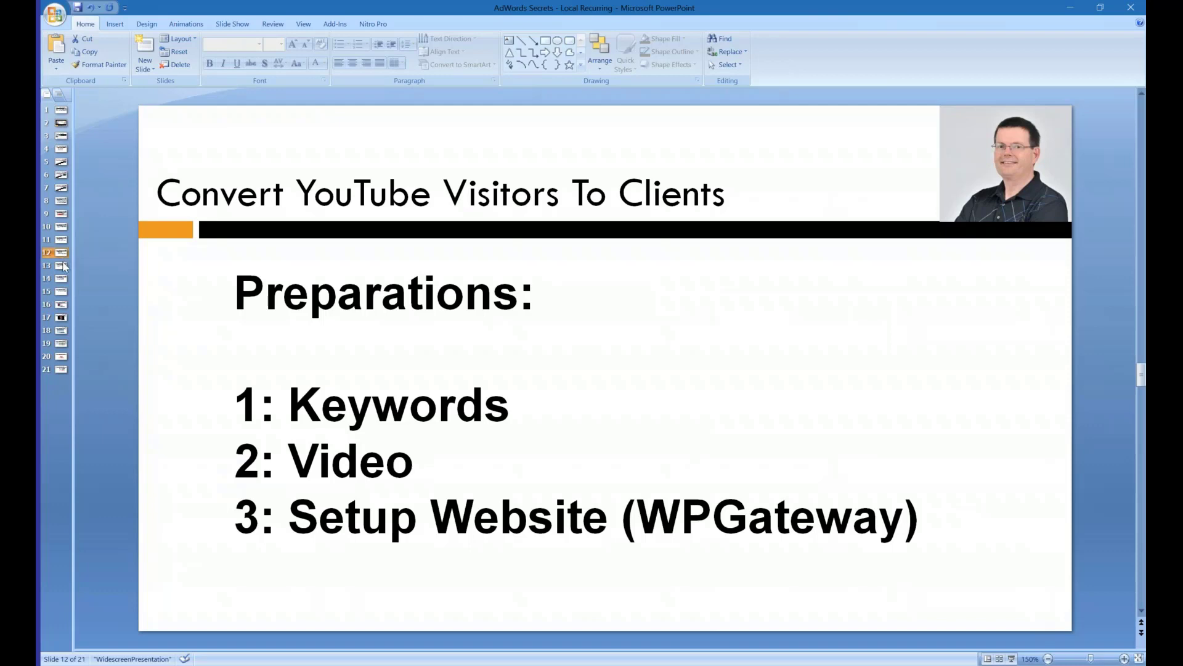
click(61, 266)
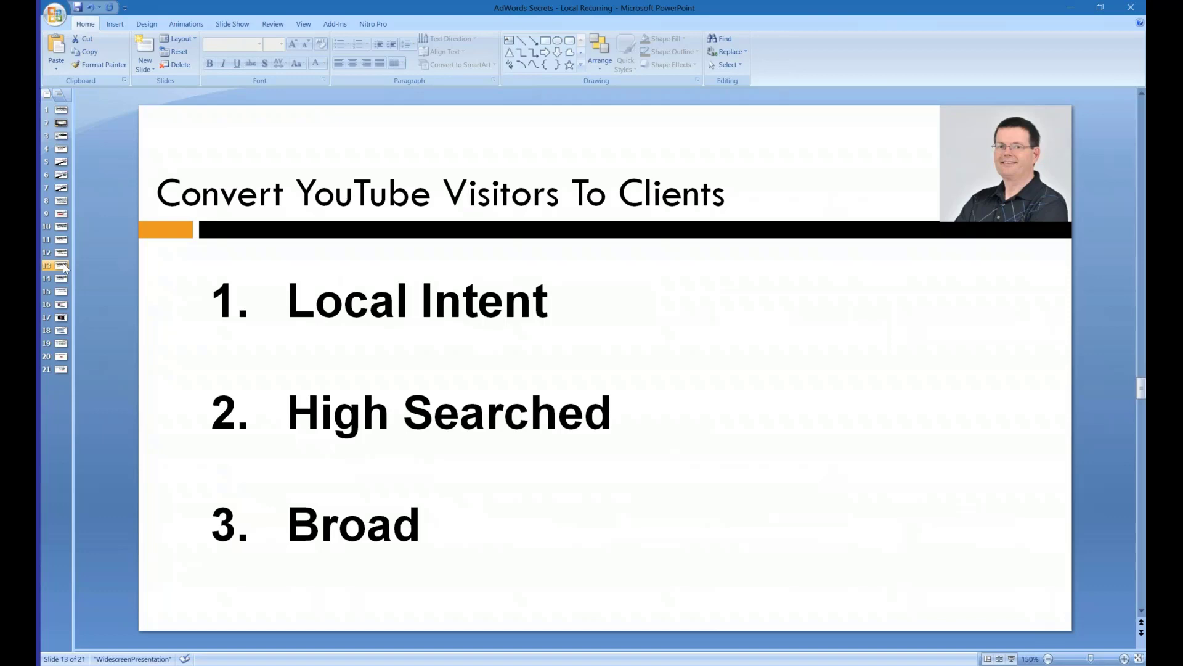
click(62, 278)
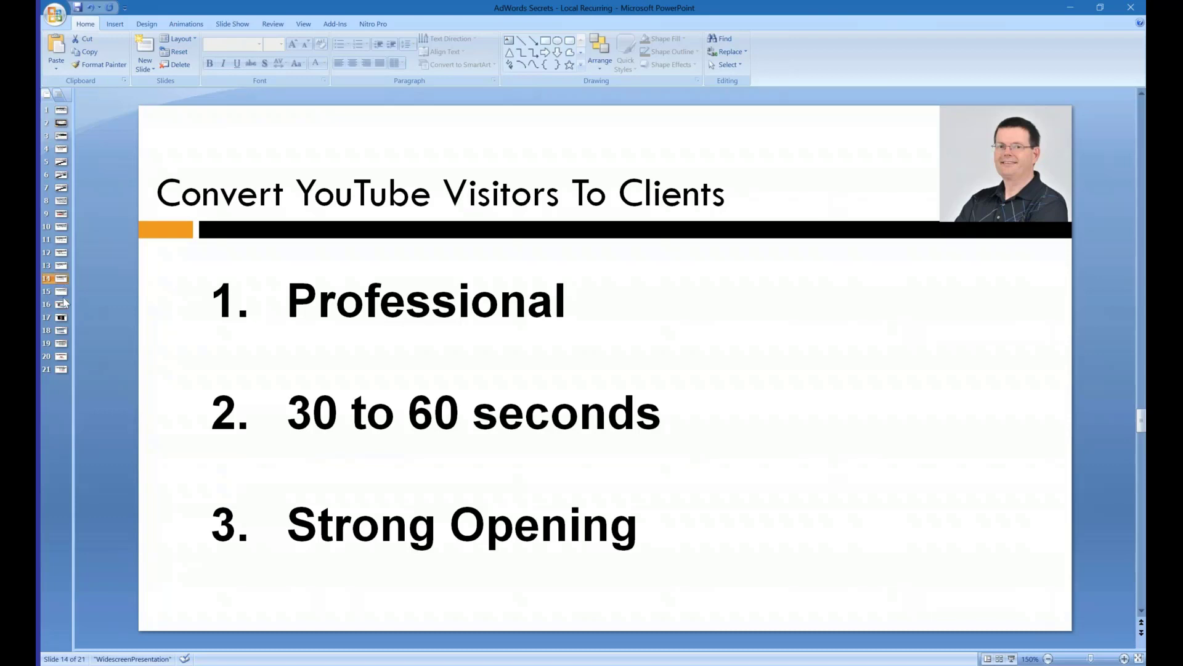
click(61, 293)
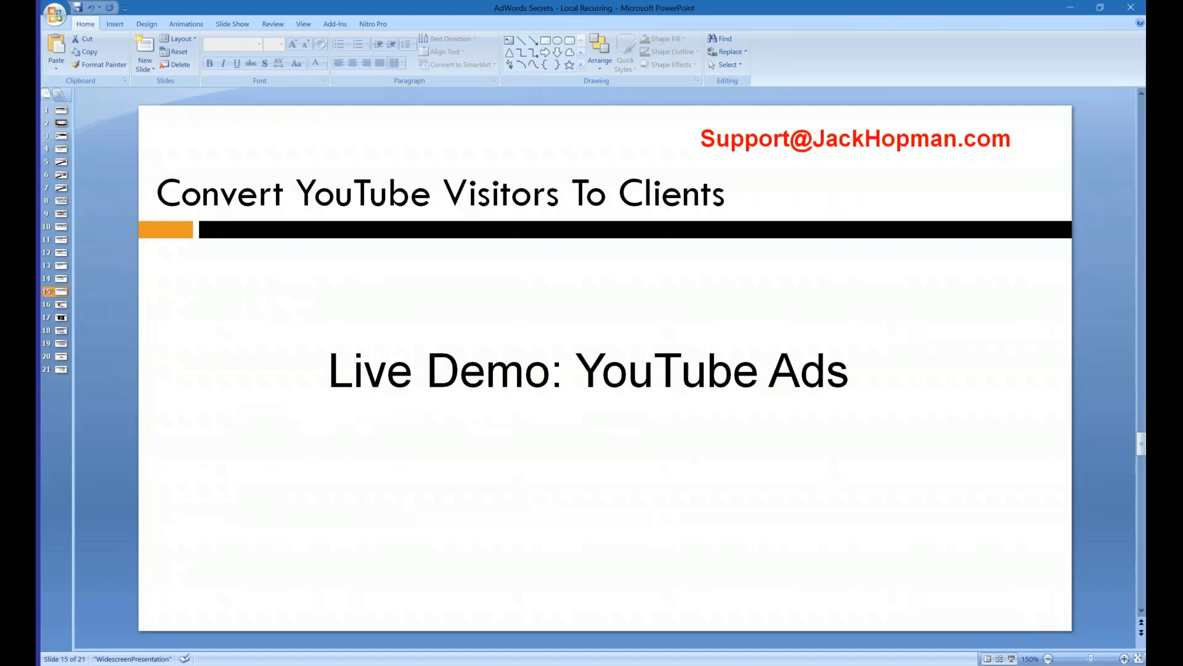
Switch to Google Ads in the browser and start a new standard video campaign without a goal
key(alt+Tab)
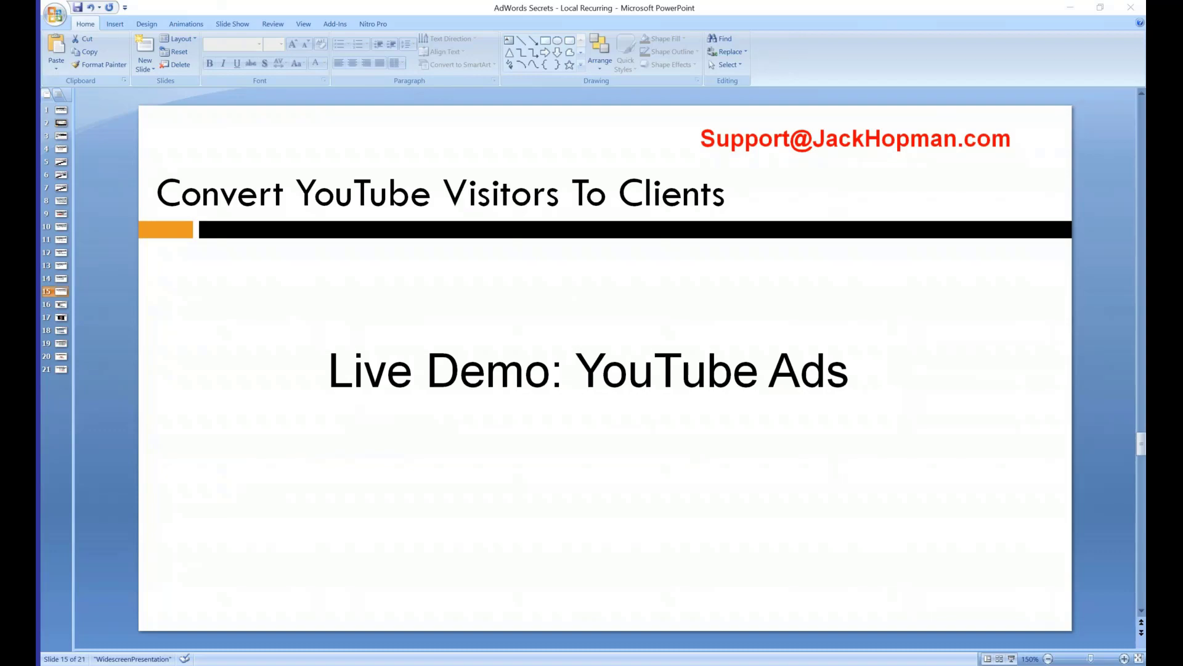
key(alt+Tab)
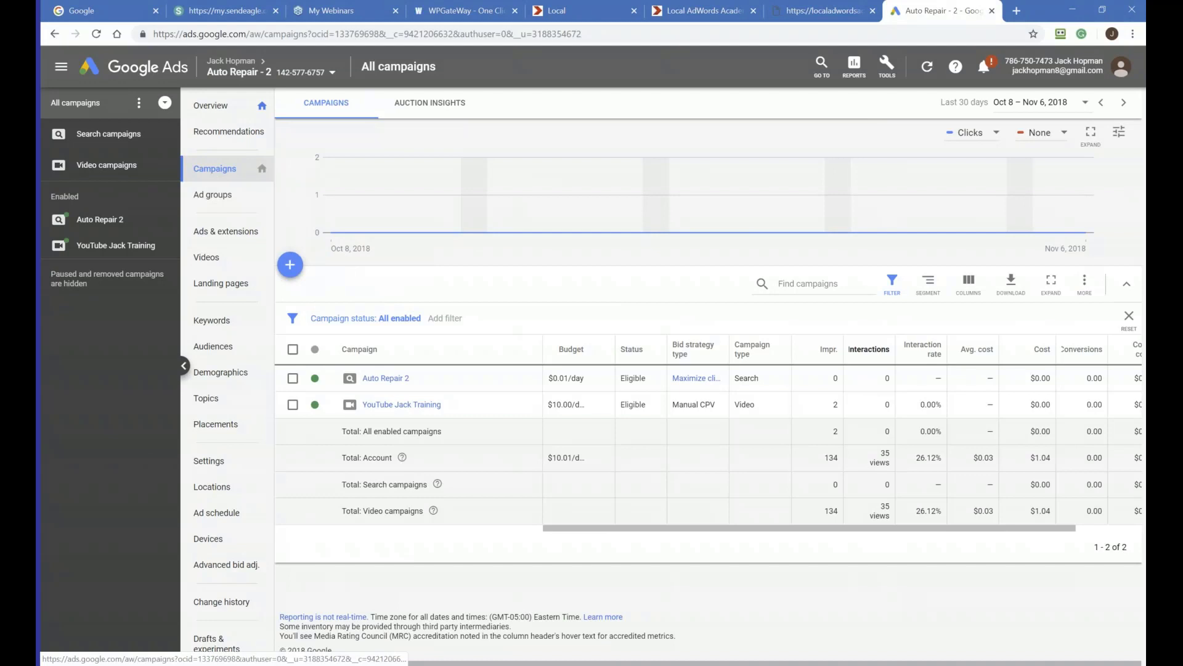
click(291, 265)
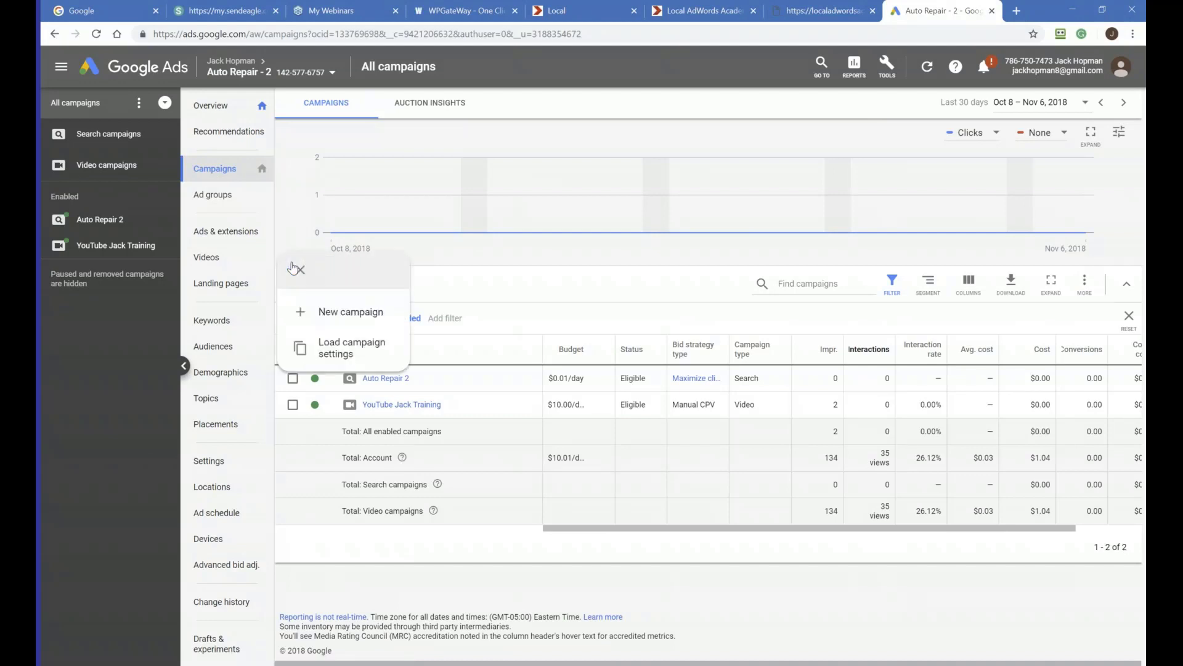
click(331, 313)
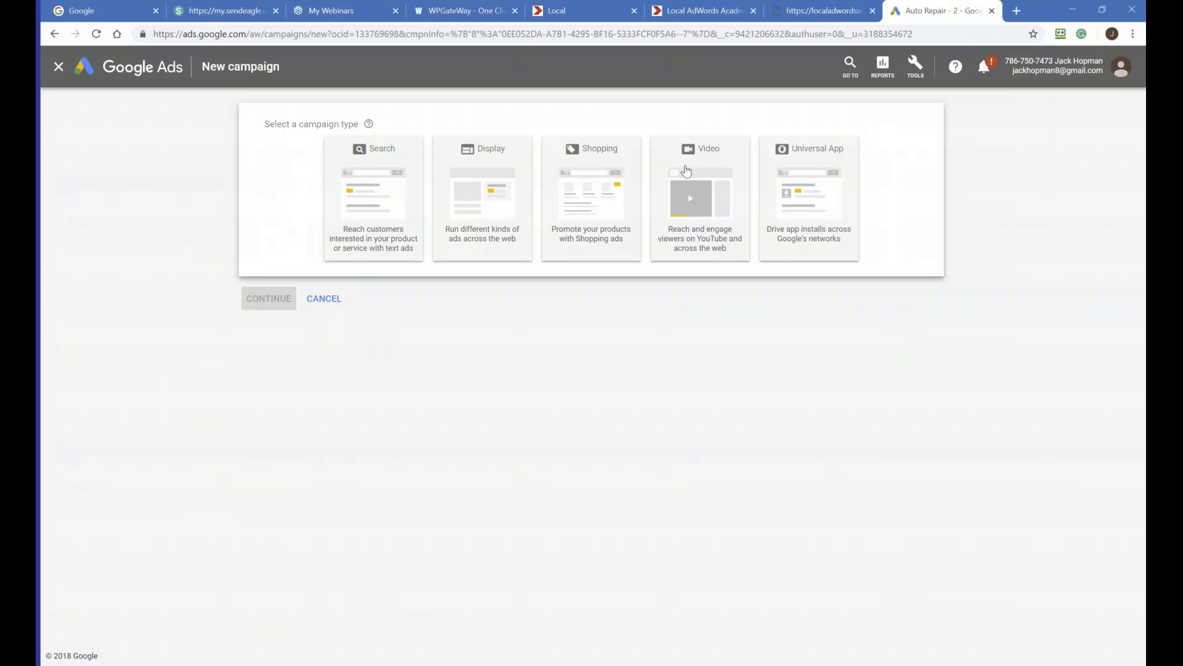
click(694, 224)
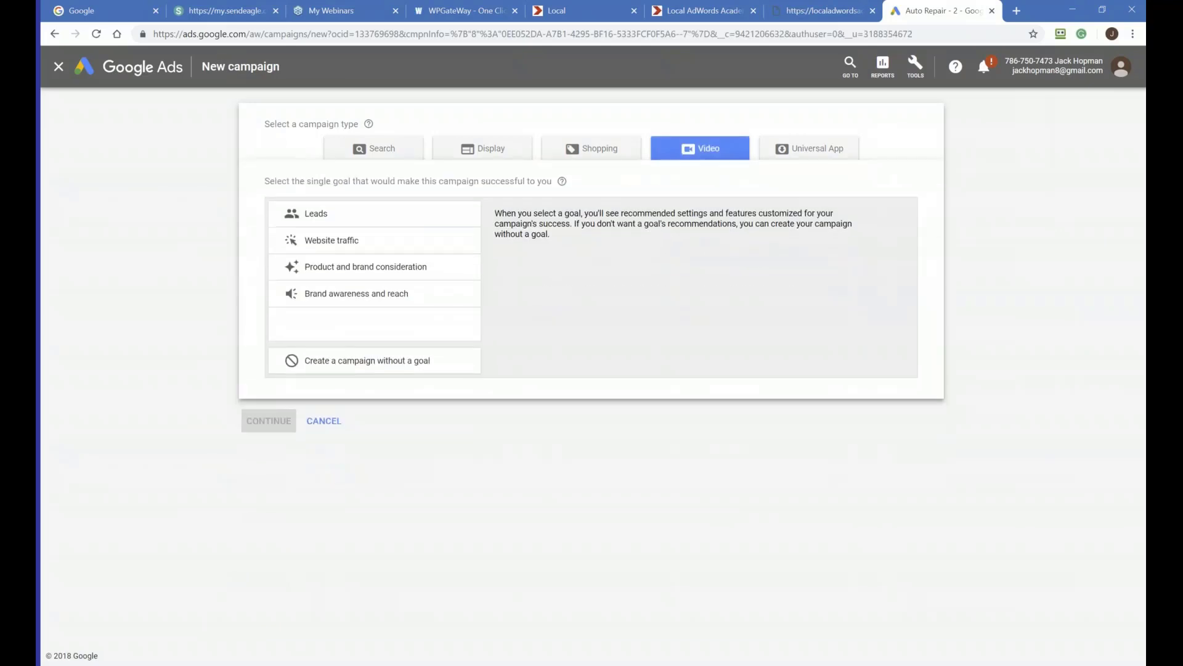
click(360, 362)
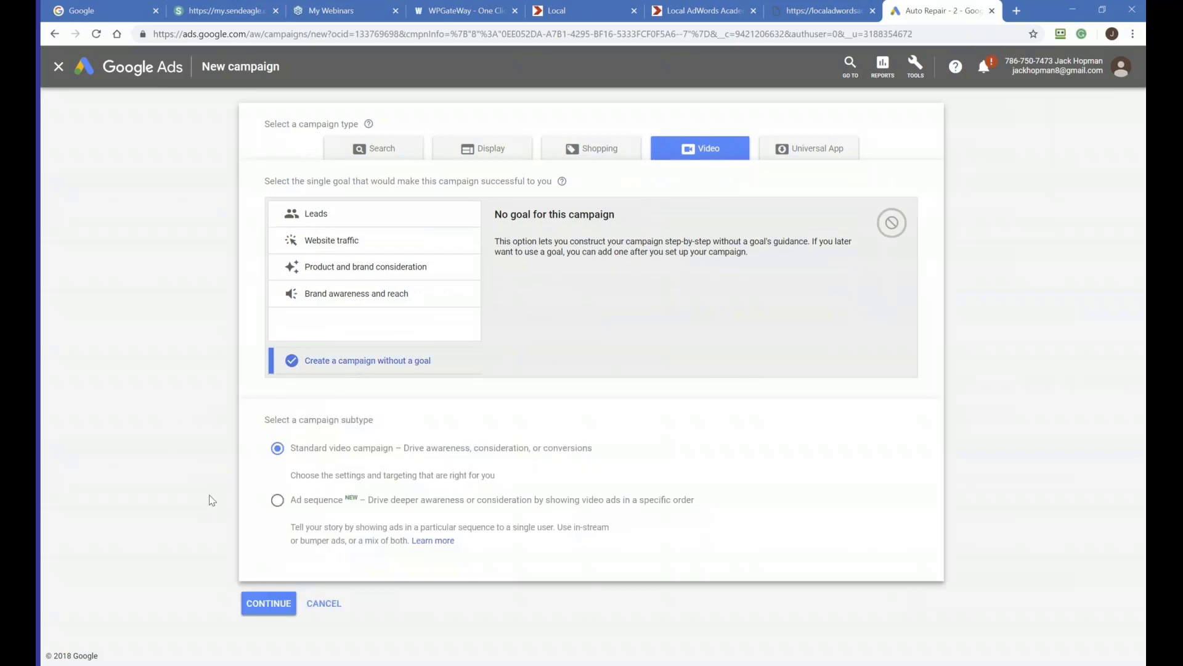
click(264, 604)
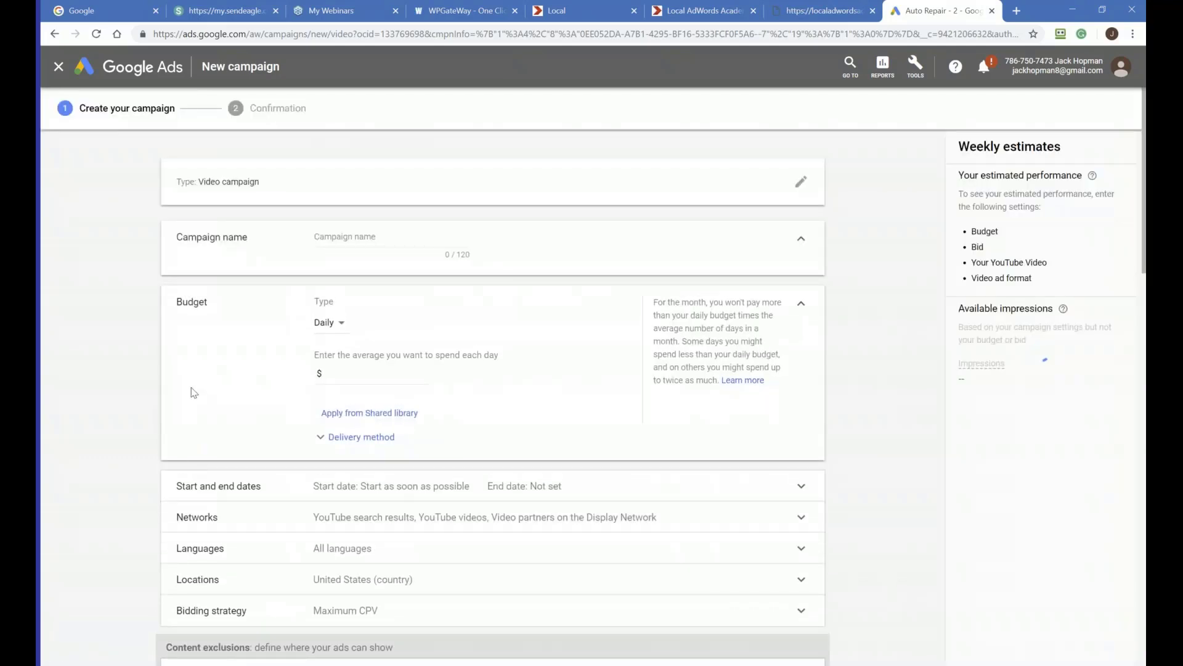
Name the campaign "YouTube Training 2018 11 07"
click(342, 239)
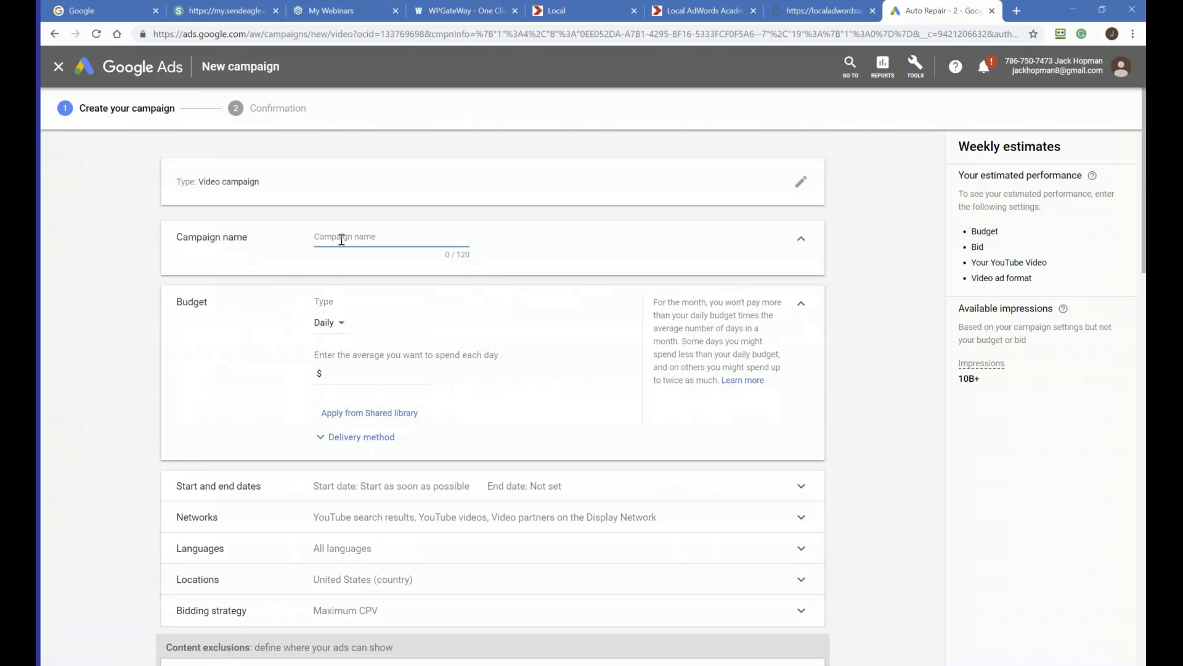
text(Y)
text(ub)
text(be )
text(We)
key(BackSpace)
key(BackSpace)
text(Training 2018 11 07)
Set the campaign's average daily budget to $1.00
click(341, 378)
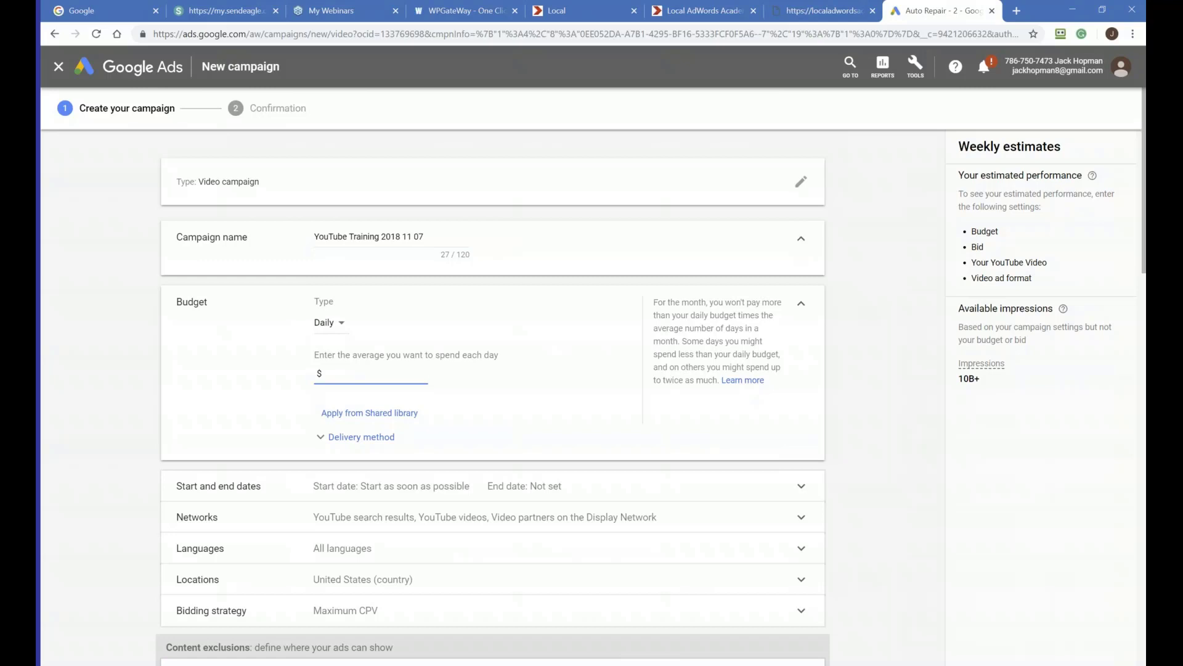
text(14.00)
key(BackSpace)
key(BackSpace)
text(1)
click(250, 390)
Exclude video partners on the Display Network from the campaign's networks
scroll(250, 390, down, 3)
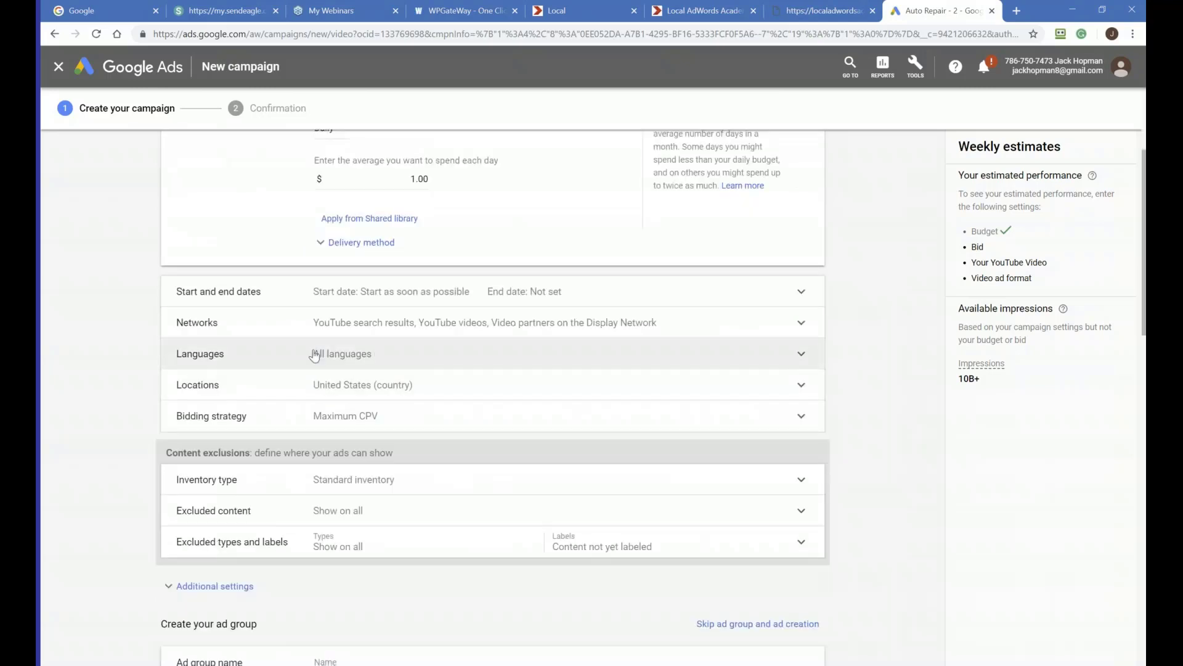
click(349, 333)
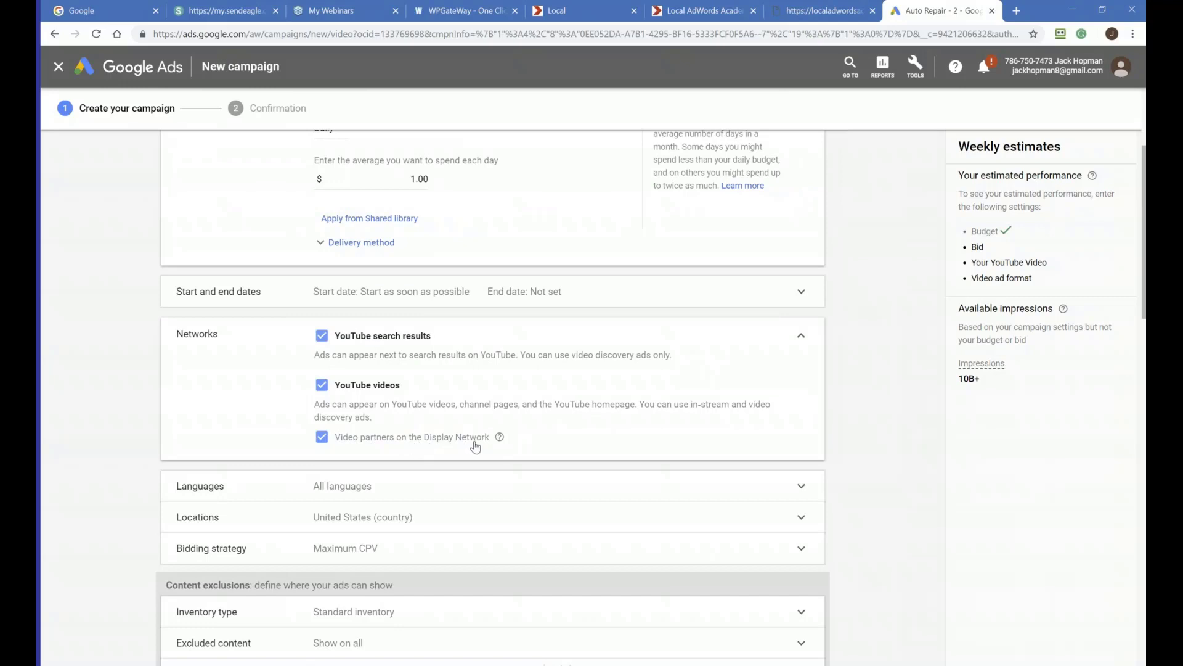
click(320, 438)
Target the campaign to another location, the city of Boca Raton, Florida, United States
scroll(370, 364, down, 2)
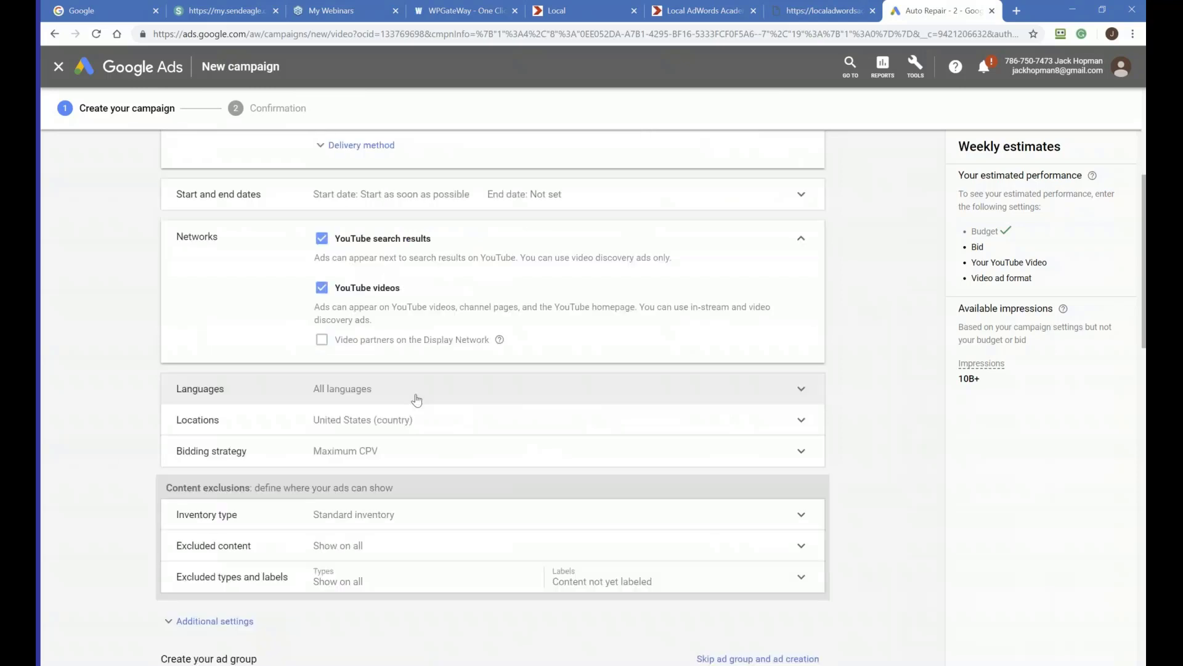
click(333, 425)
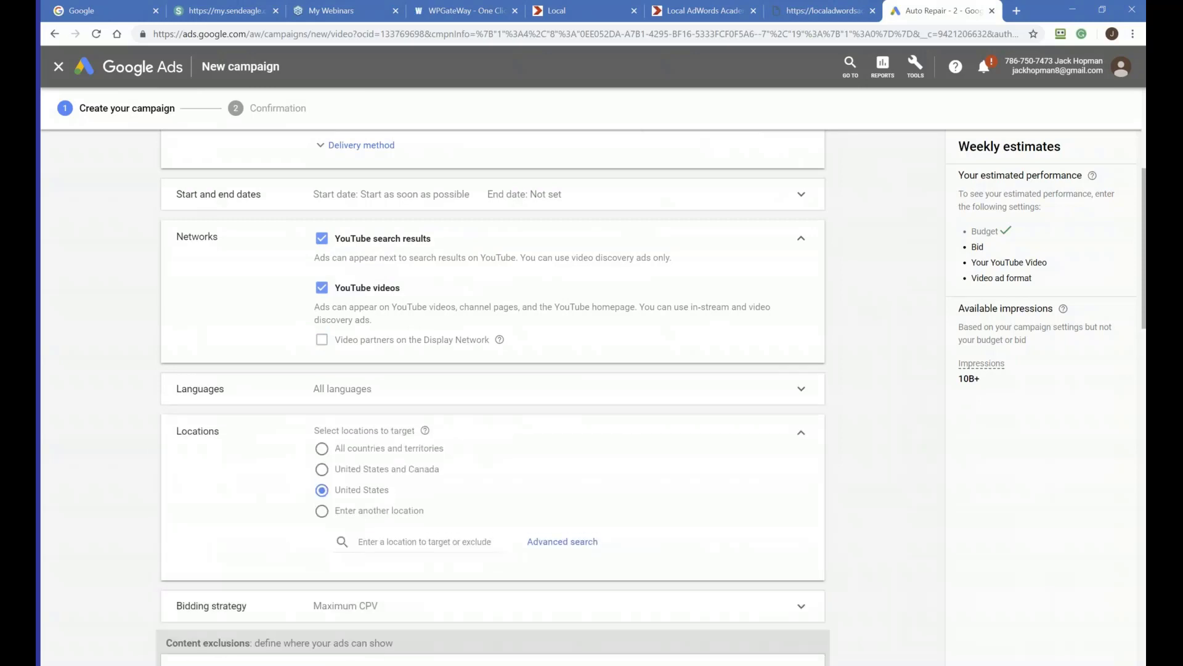
click(321, 512)
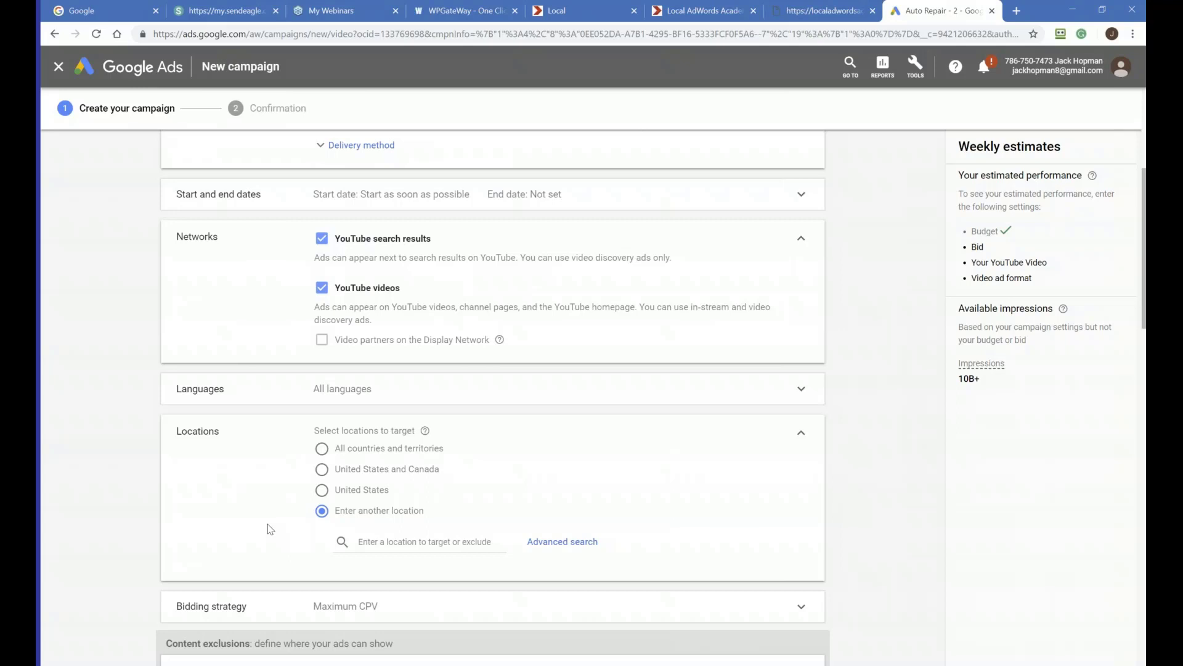
click(413, 545)
text(boca)
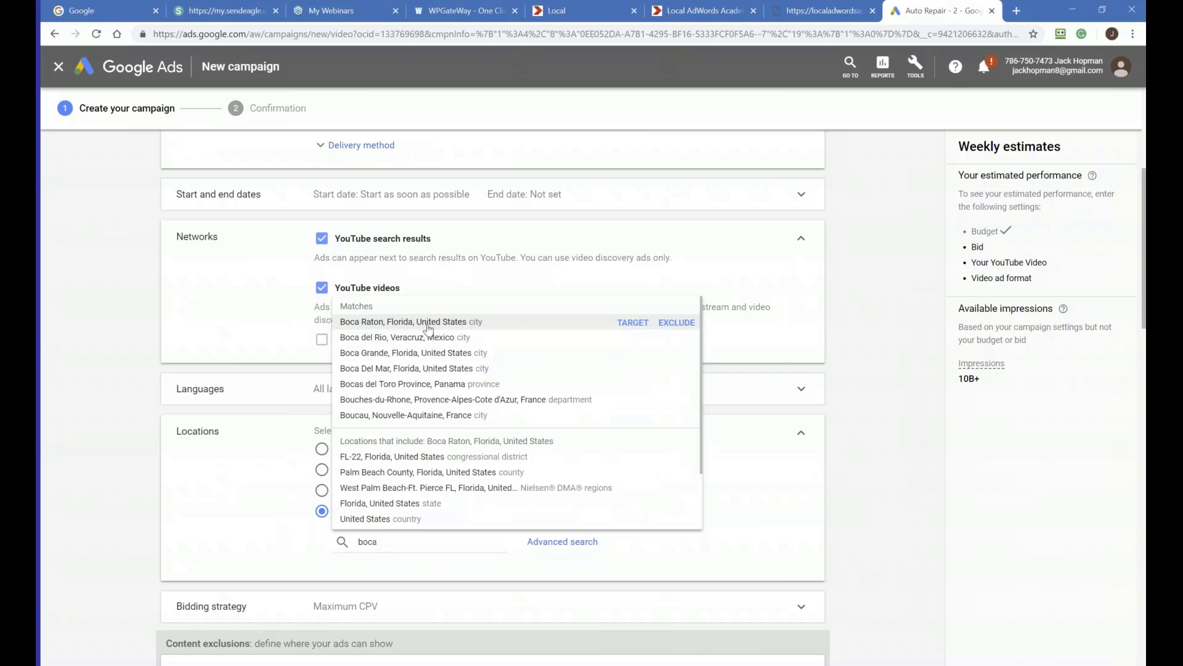
click(425, 322)
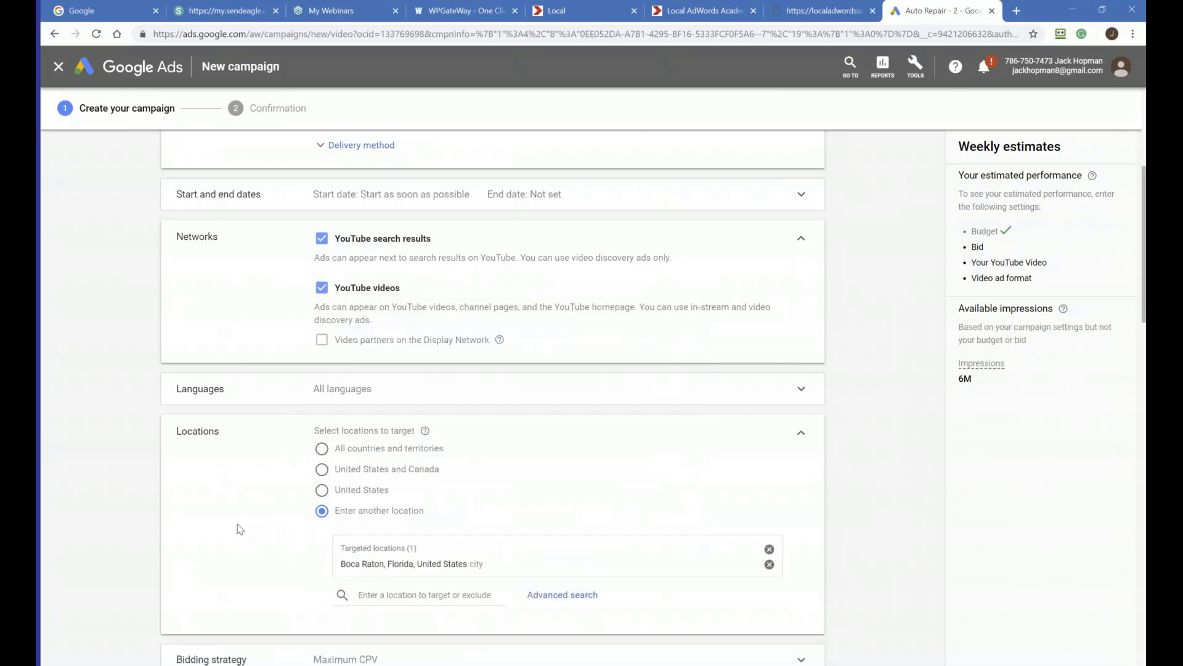
Reveal the additional campaign settings and cap the ad frequency at 1 impression per day at campaign level
scroll(239, 454, down, 5)
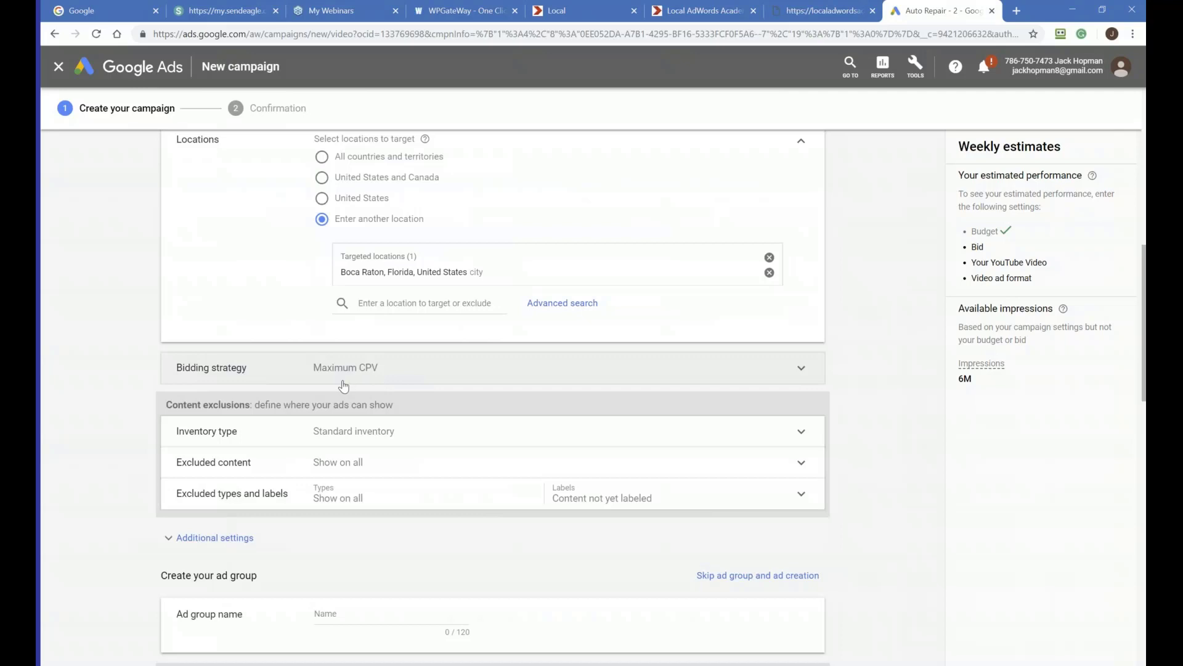
click(197, 545)
scroll(148, 549, down, 3)
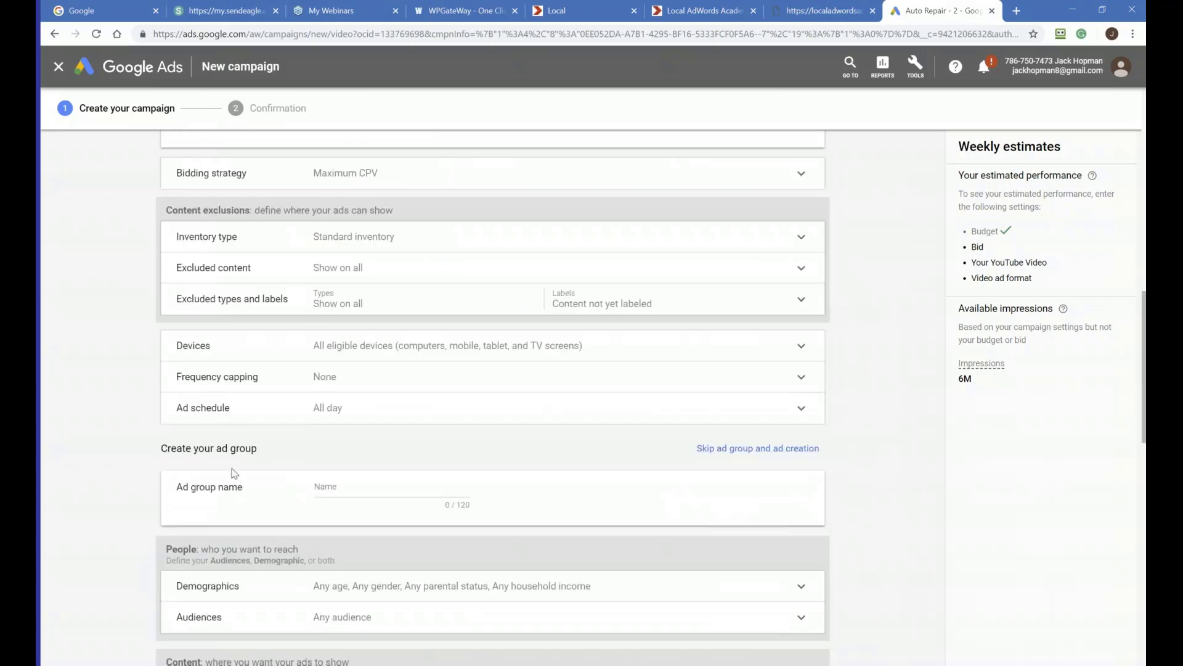
scroll(238, 470, down, 3)
scroll(253, 457, up, 3)
scroll(265, 368, up, 2)
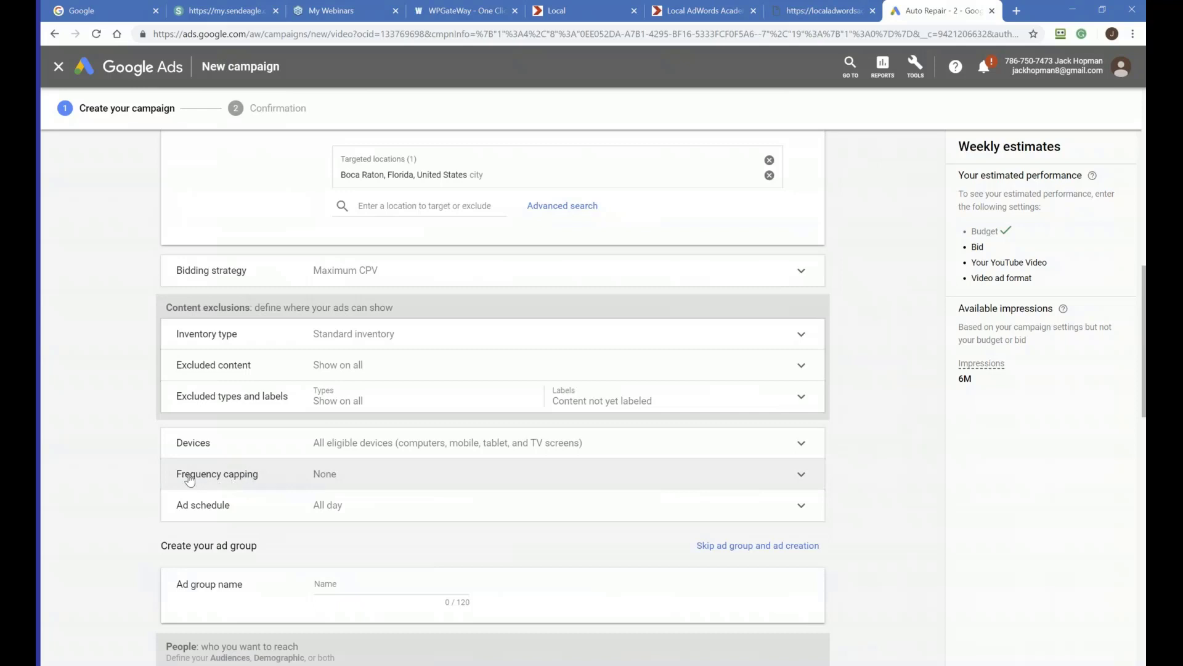
click(333, 482)
click(327, 514)
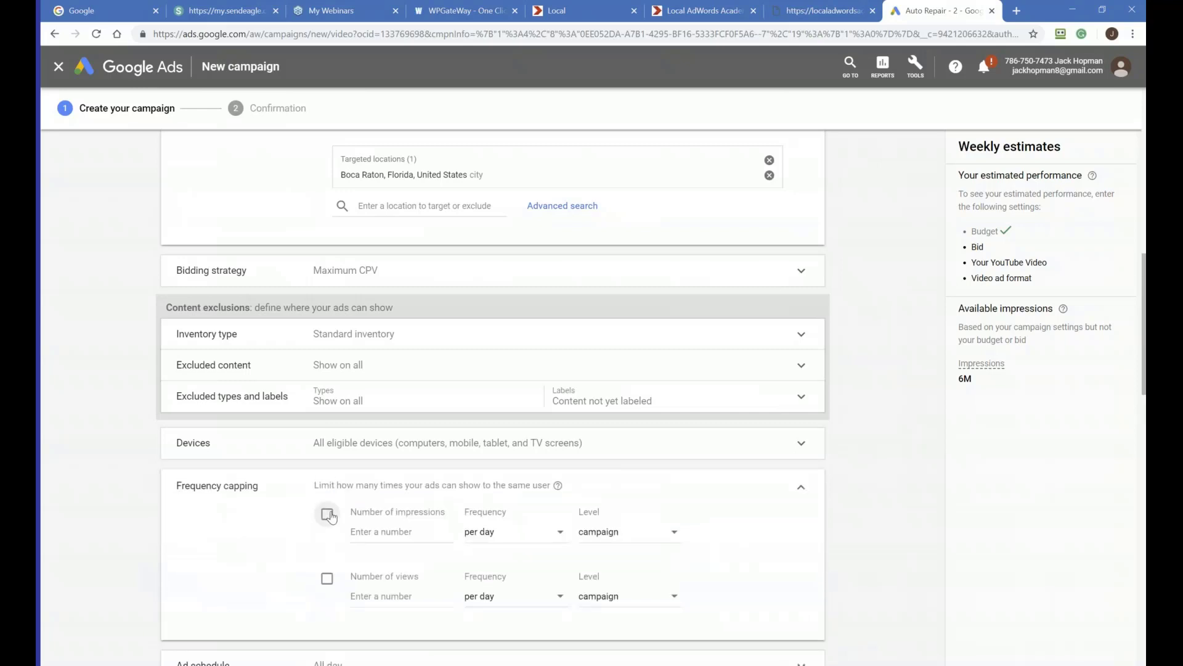
click(392, 532)
text(1)
click(113, 487)
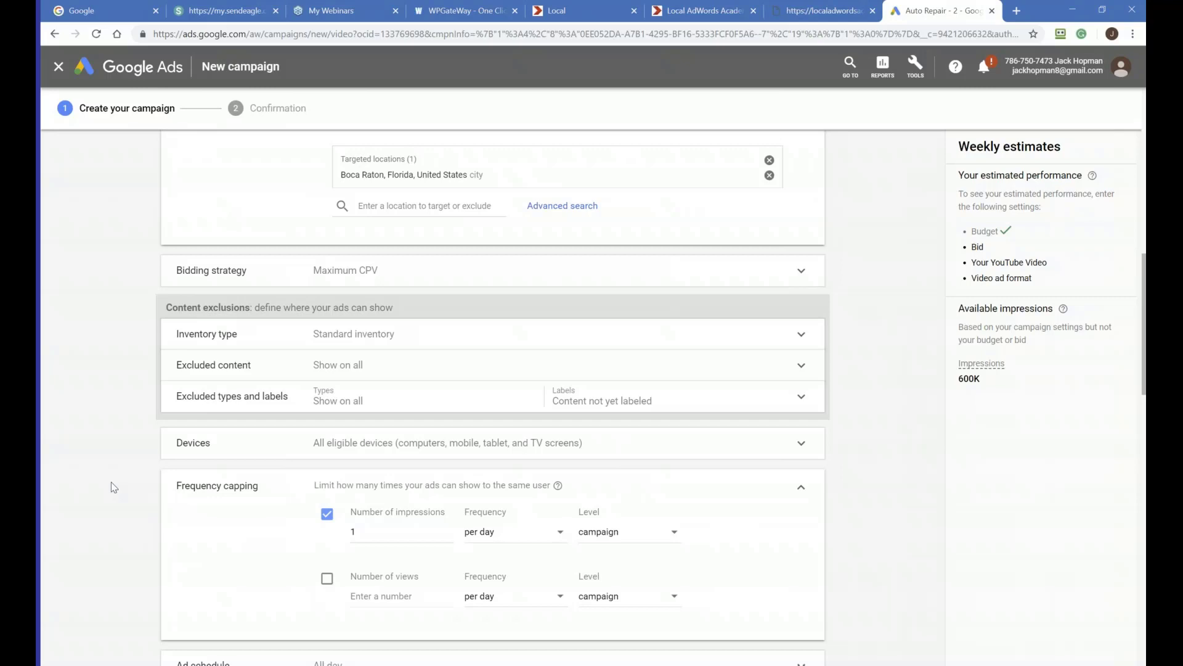
Name the campaign's ad group "Auto Repair"
scroll(114, 487, down, 6)
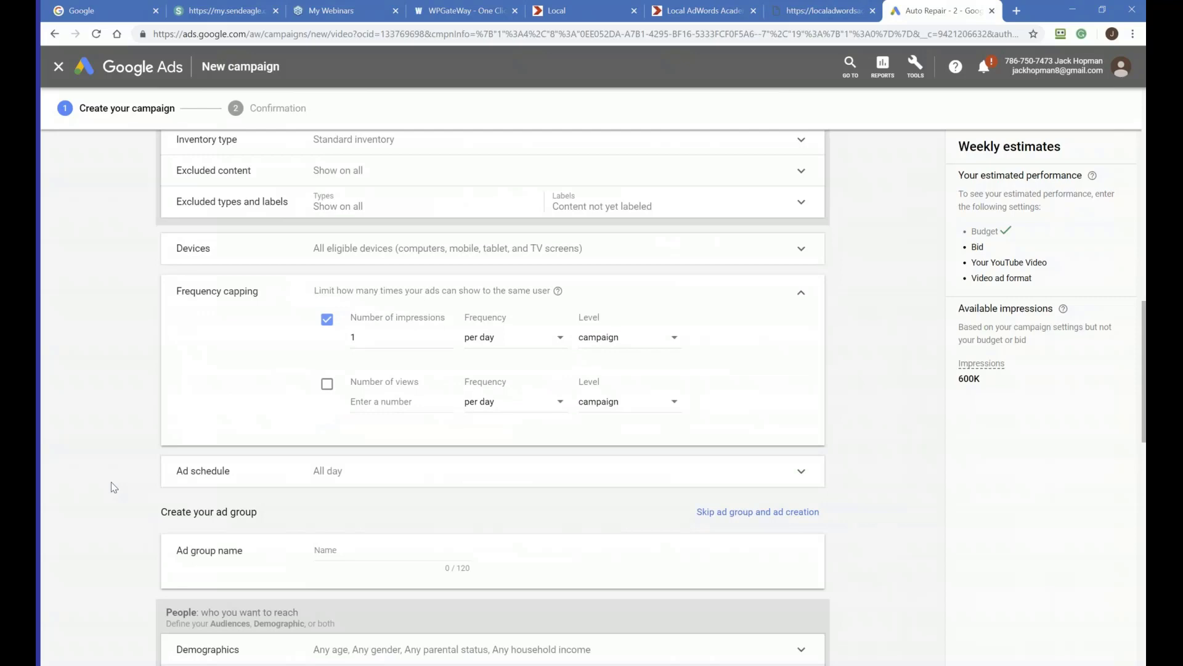
scroll(305, 368, up, 15)
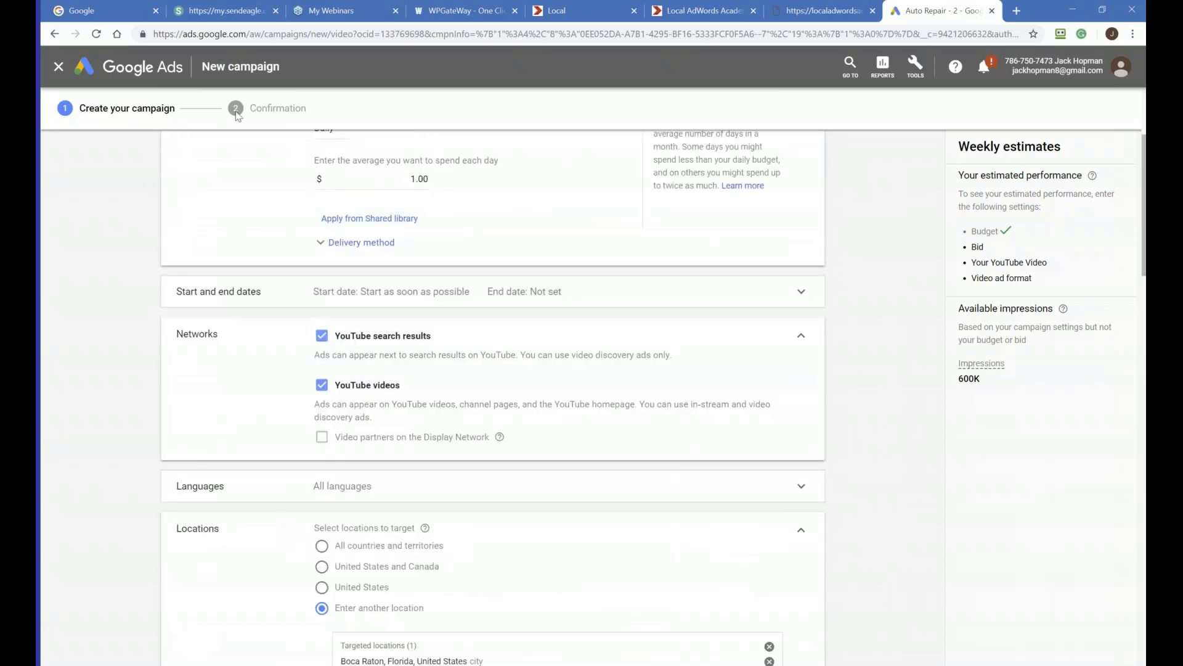
scroll(233, 406, down, 11)
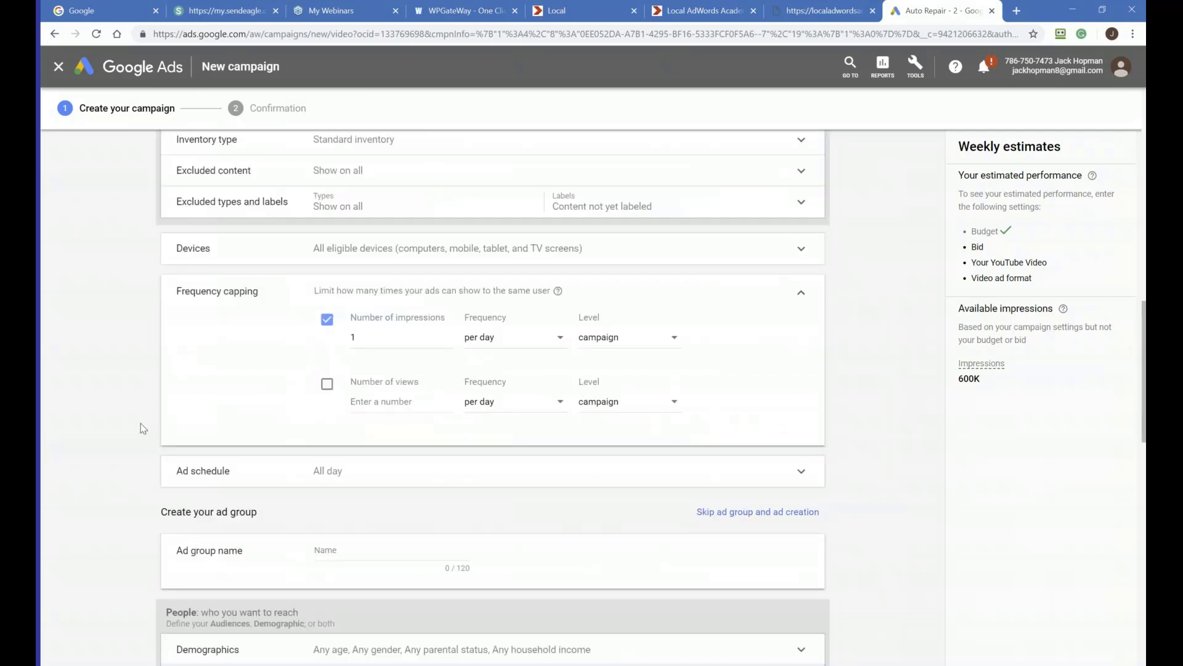
scroll(185, 427, down, 2)
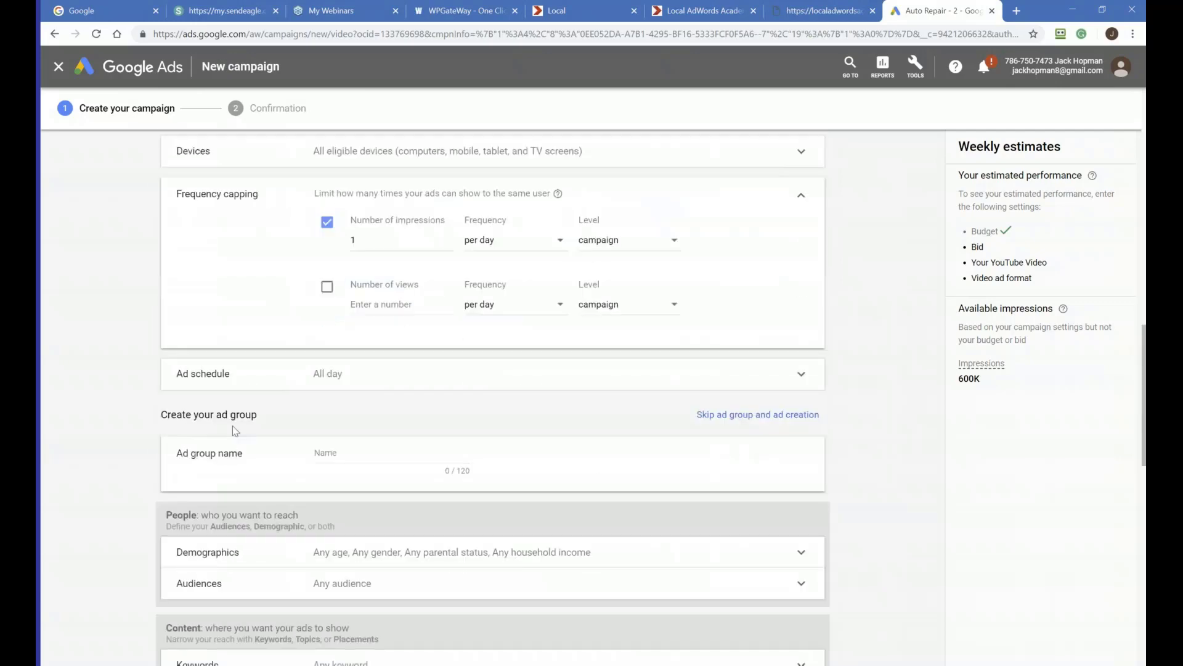
click(347, 452)
text(Auto Repair)
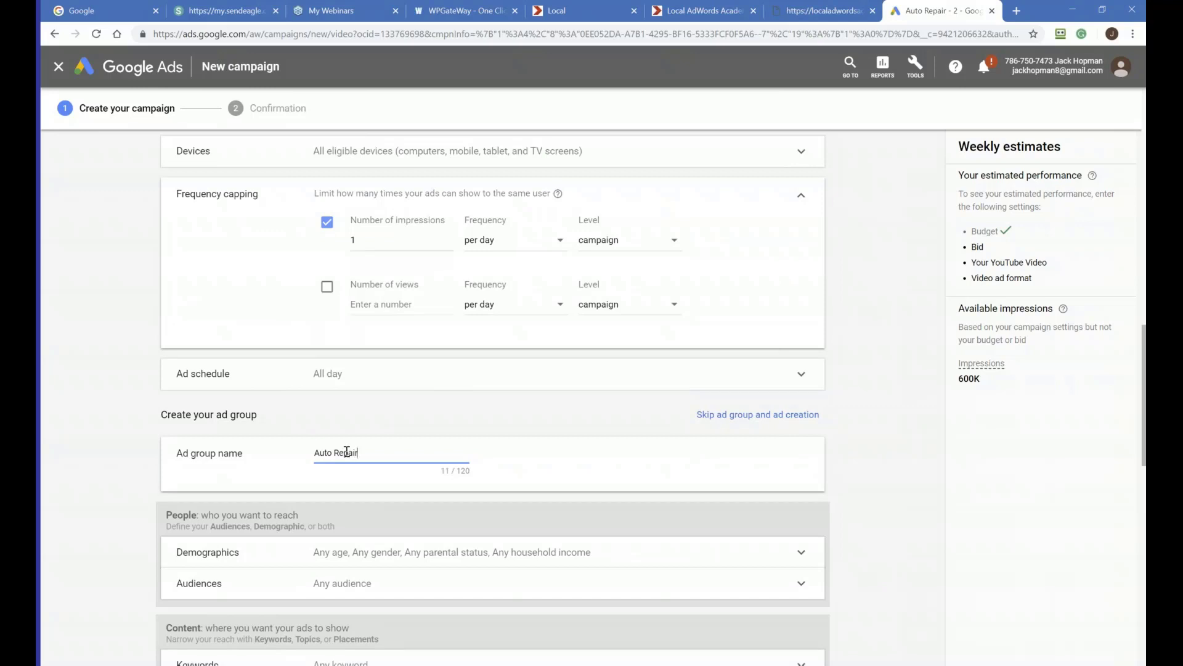
click(116, 458)
Target the ad group to the keywords "car repair" and "auto repair", one phrase per line
scroll(116, 458, down, 3)
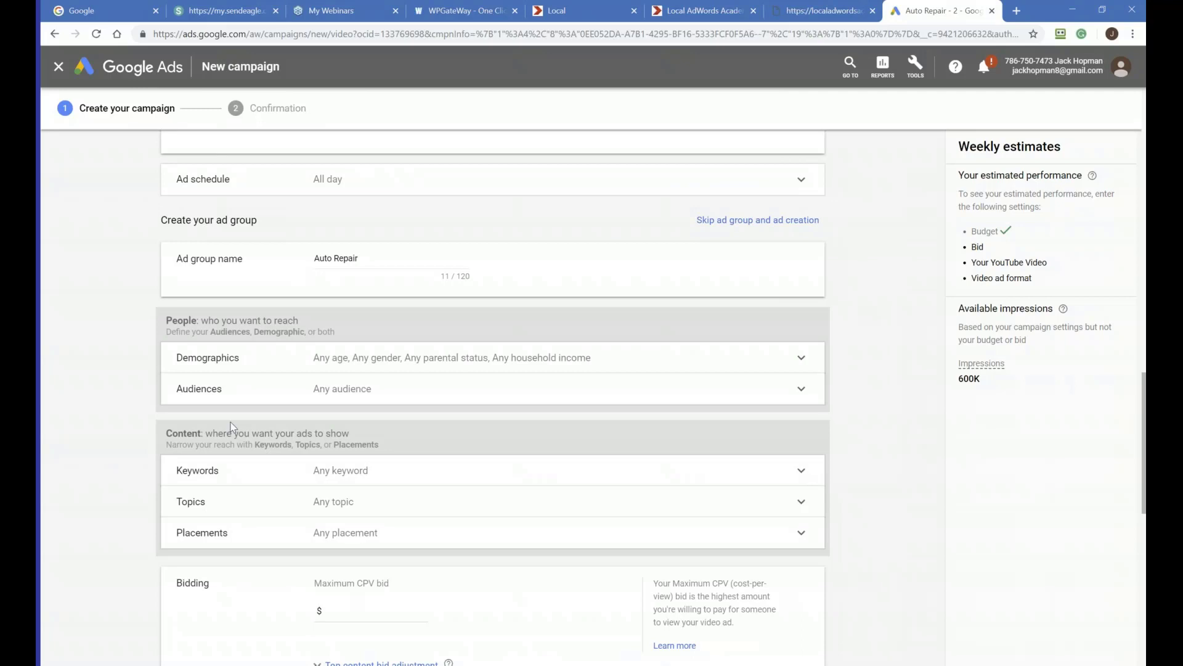
click(205, 474)
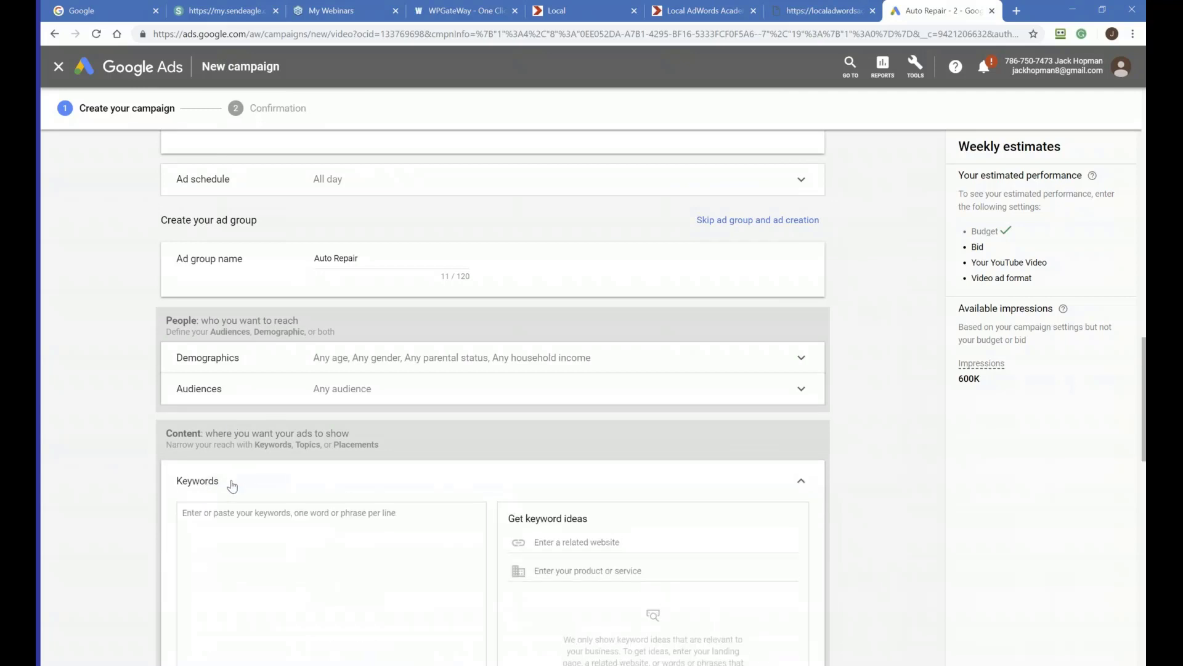
click(207, 422)
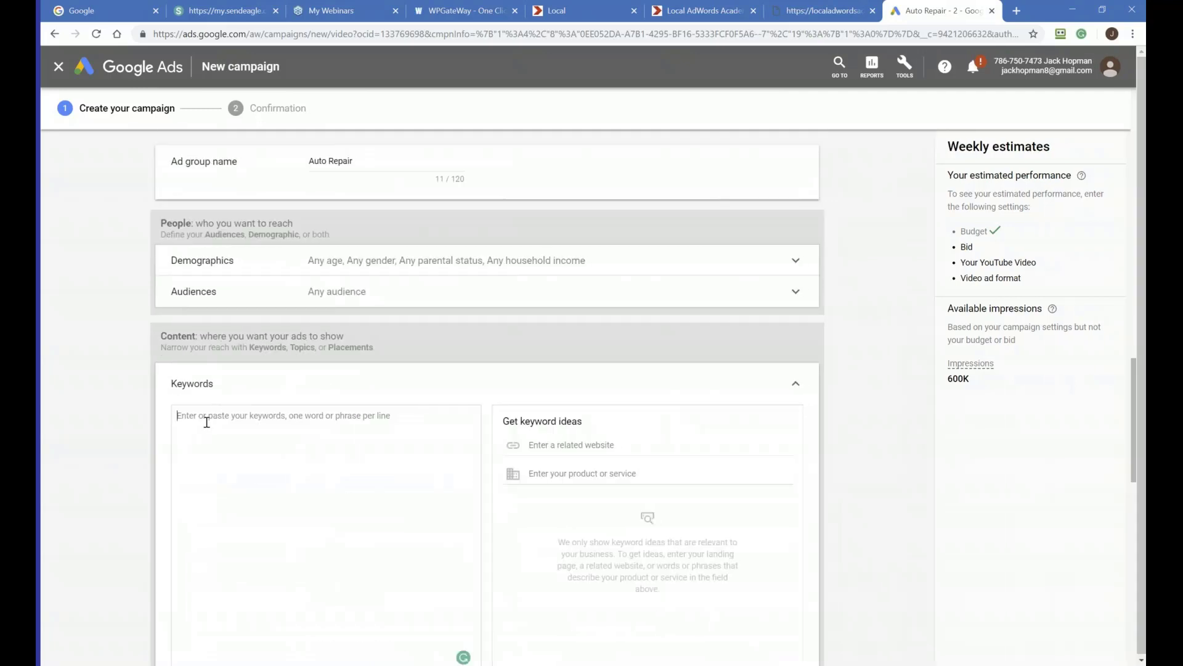
text(car)
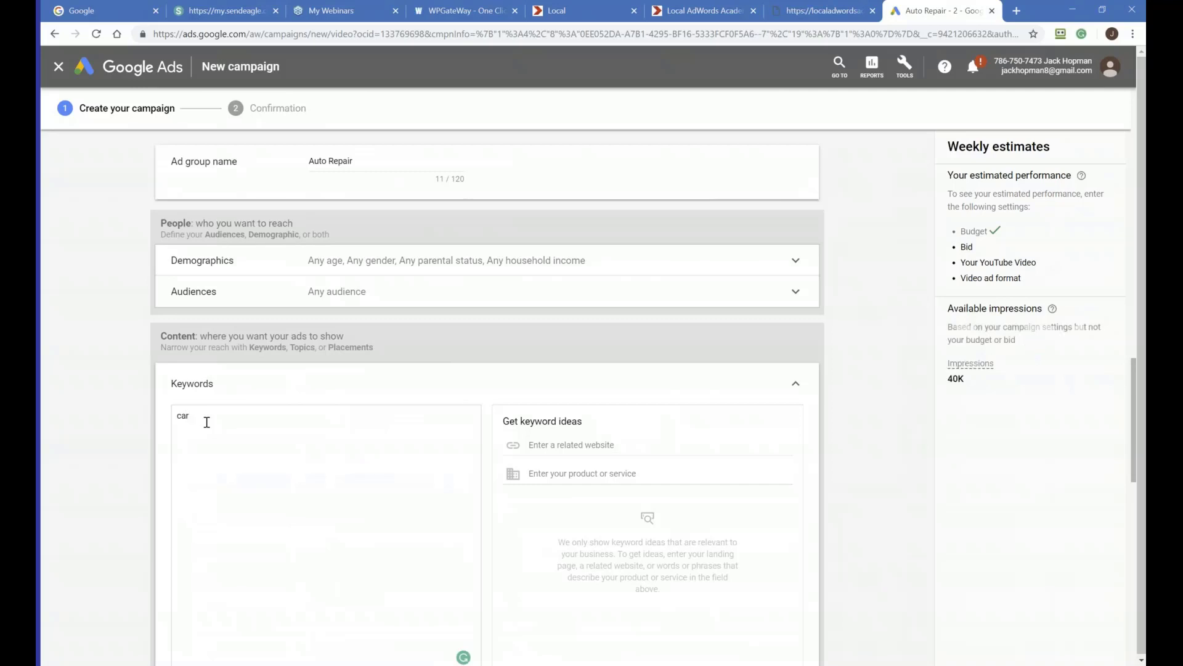
text( repai)
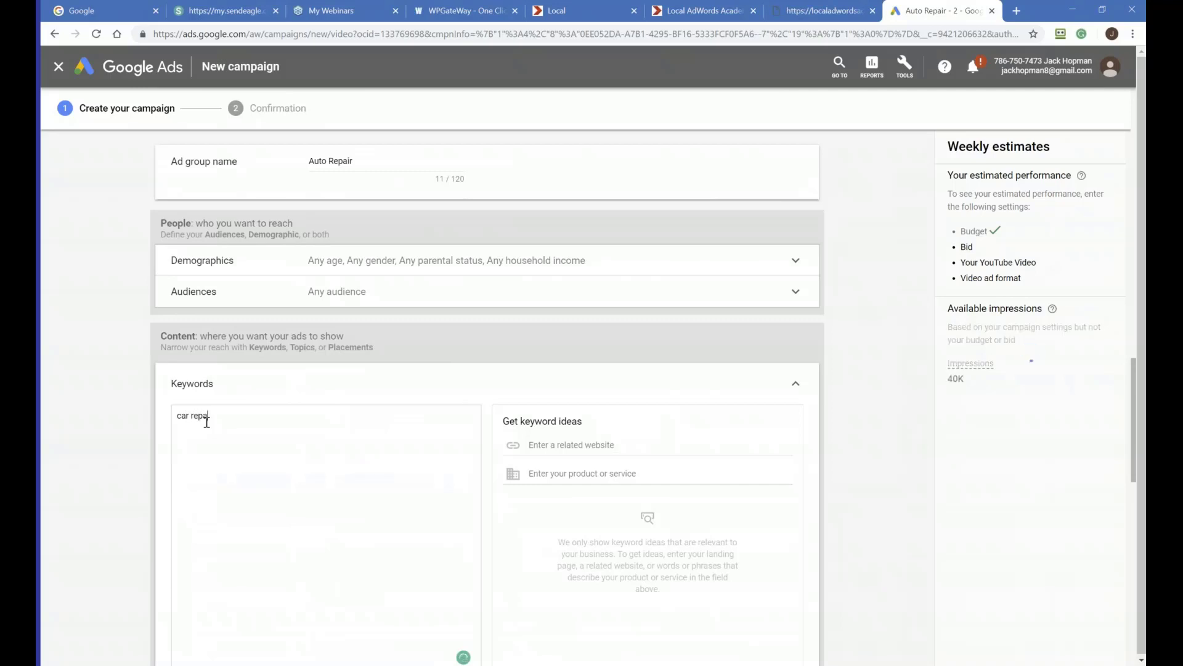
text(r)
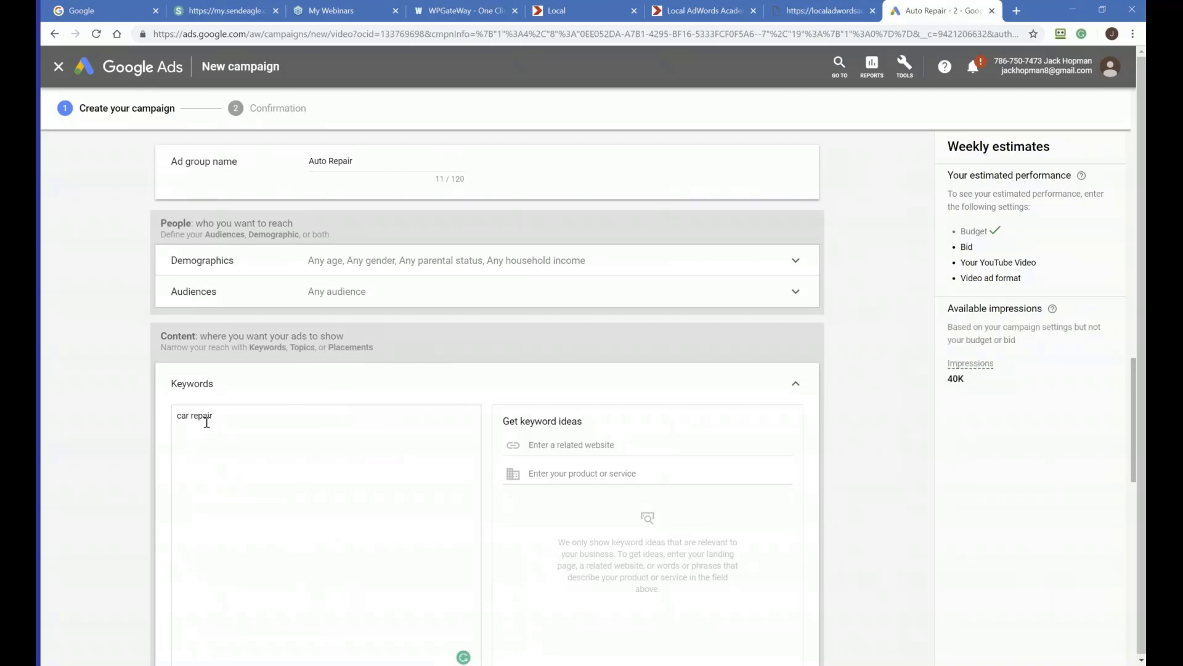
key(Return)
text(aut)
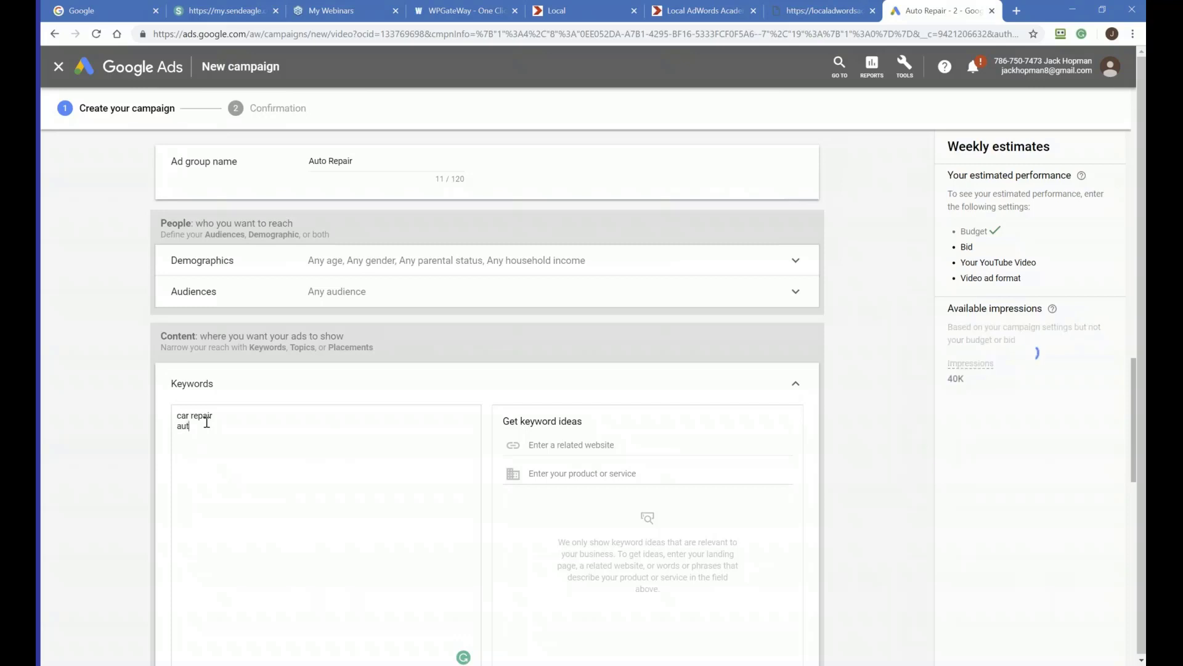
text(o repair)
Set the ad group's maximum CPV bid to $0.05
scroll(185, 444, down, 6)
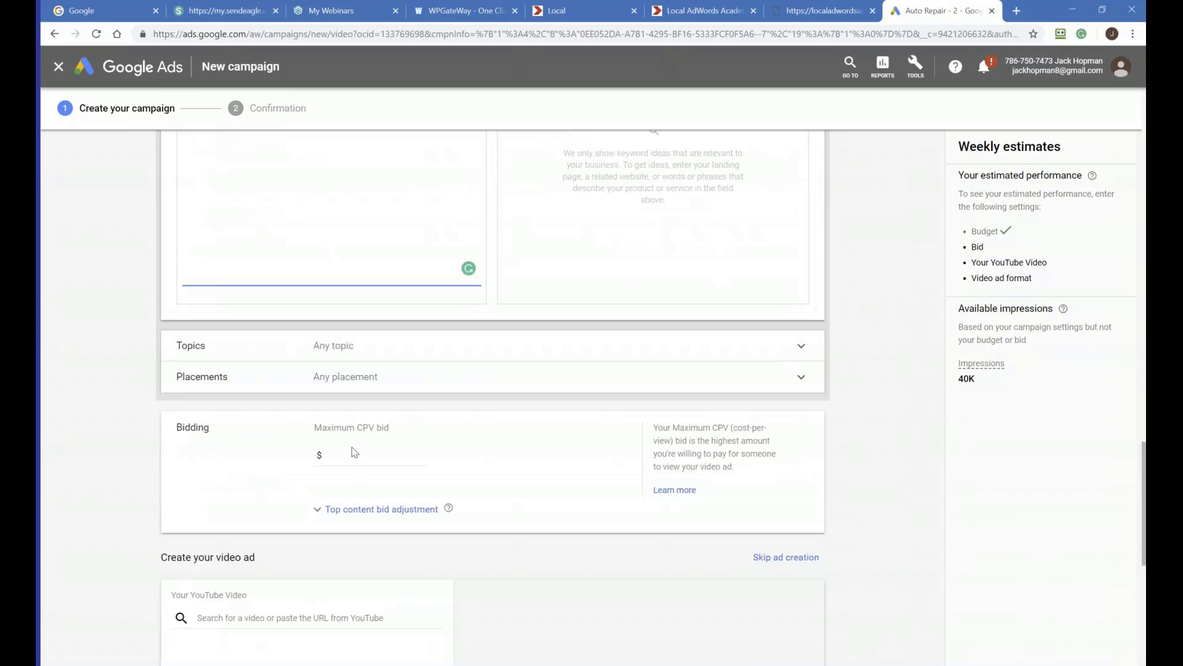
click(342, 457)
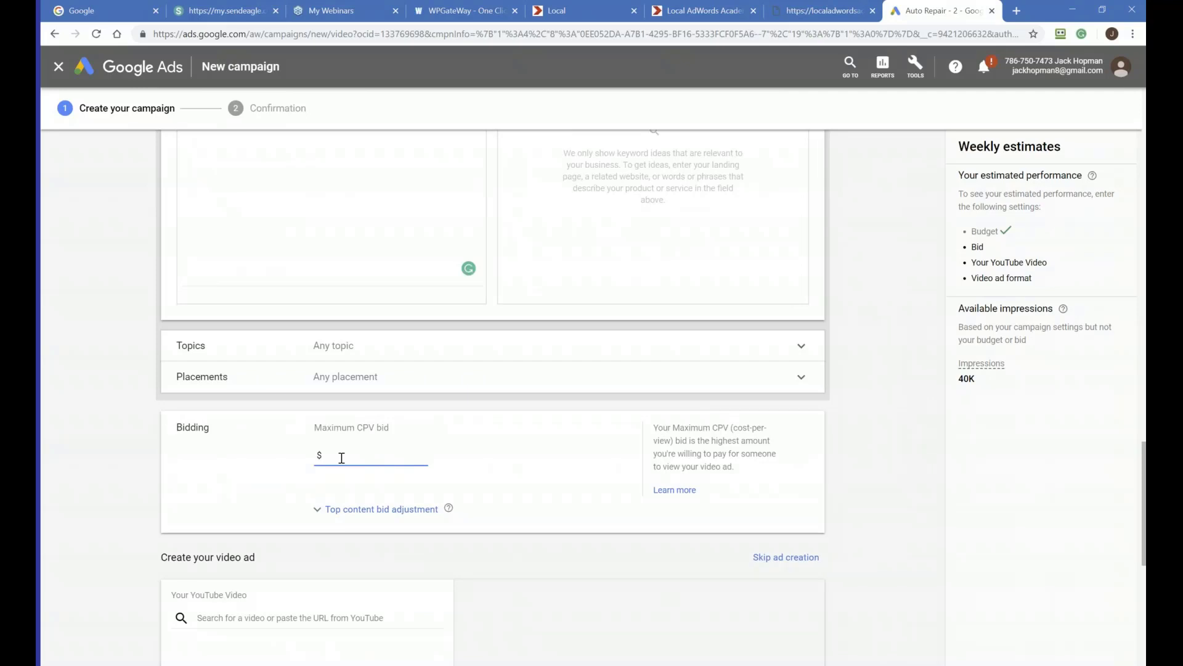
text(0.05)
click(99, 444)
Use the Auto Repair YouTube video for the video ad, pause its playback on YouTube, and choose the In-stream ad format
scroll(99, 444, down, 3)
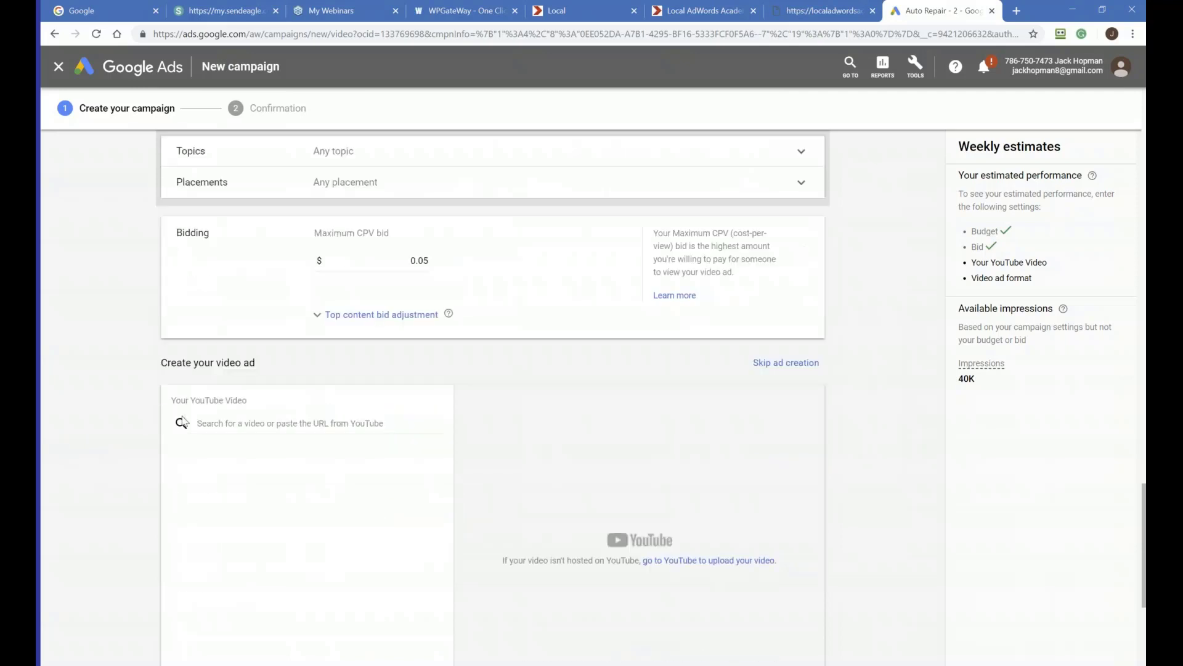
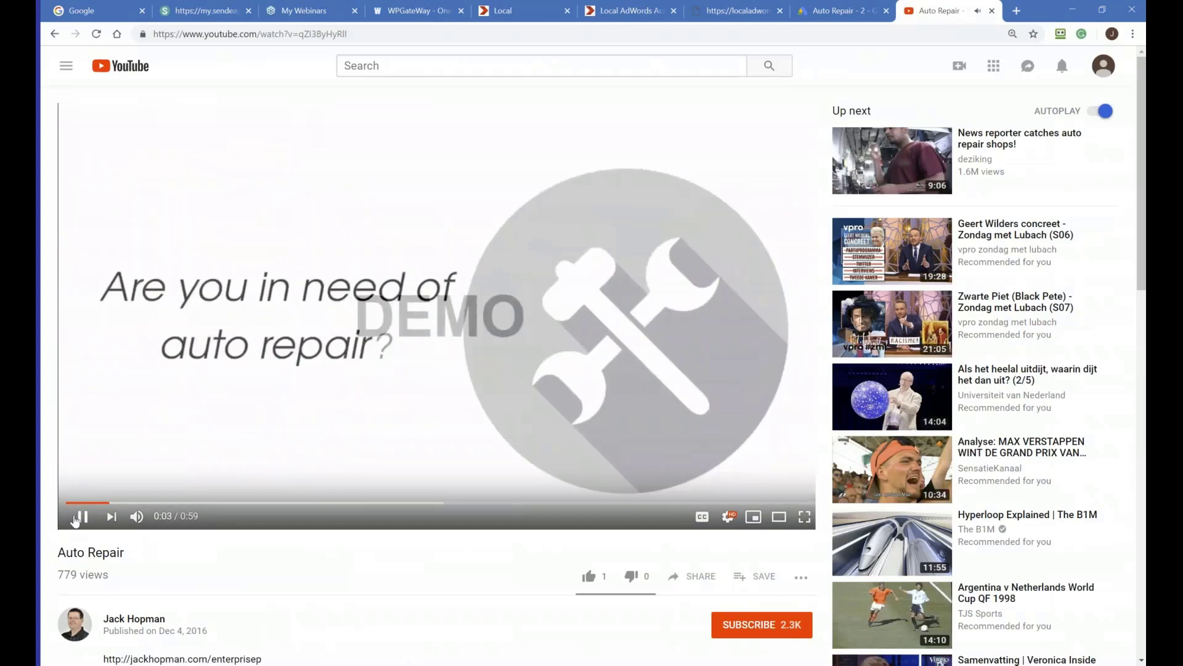
click(154, 487)
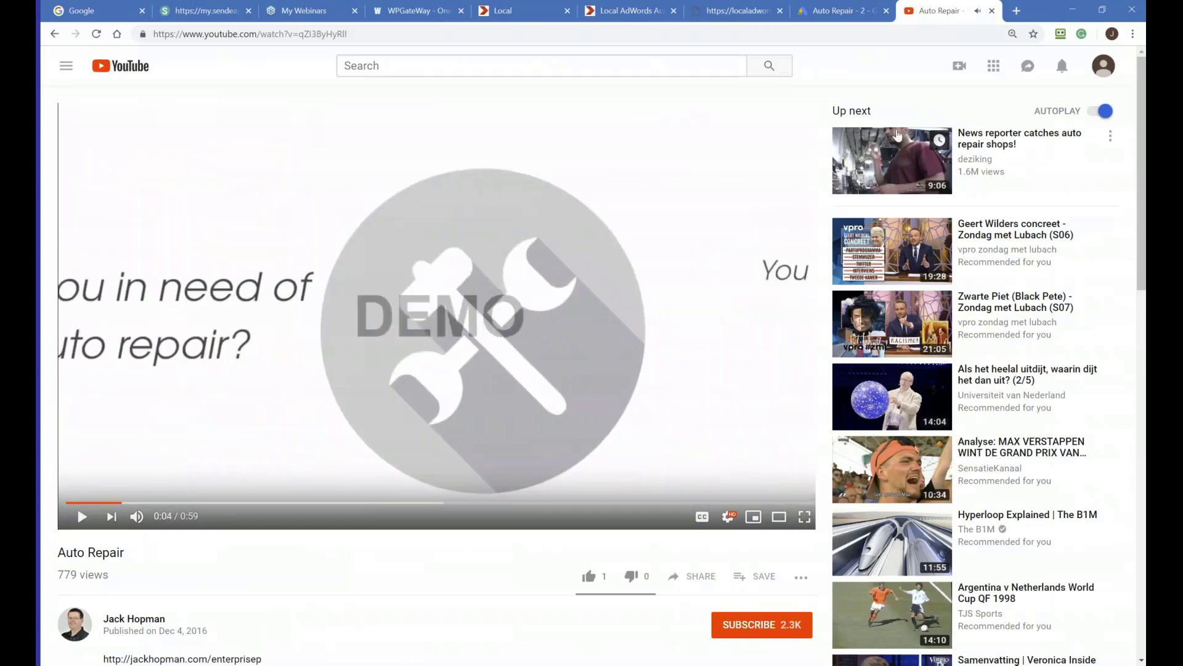
click(841, 11)
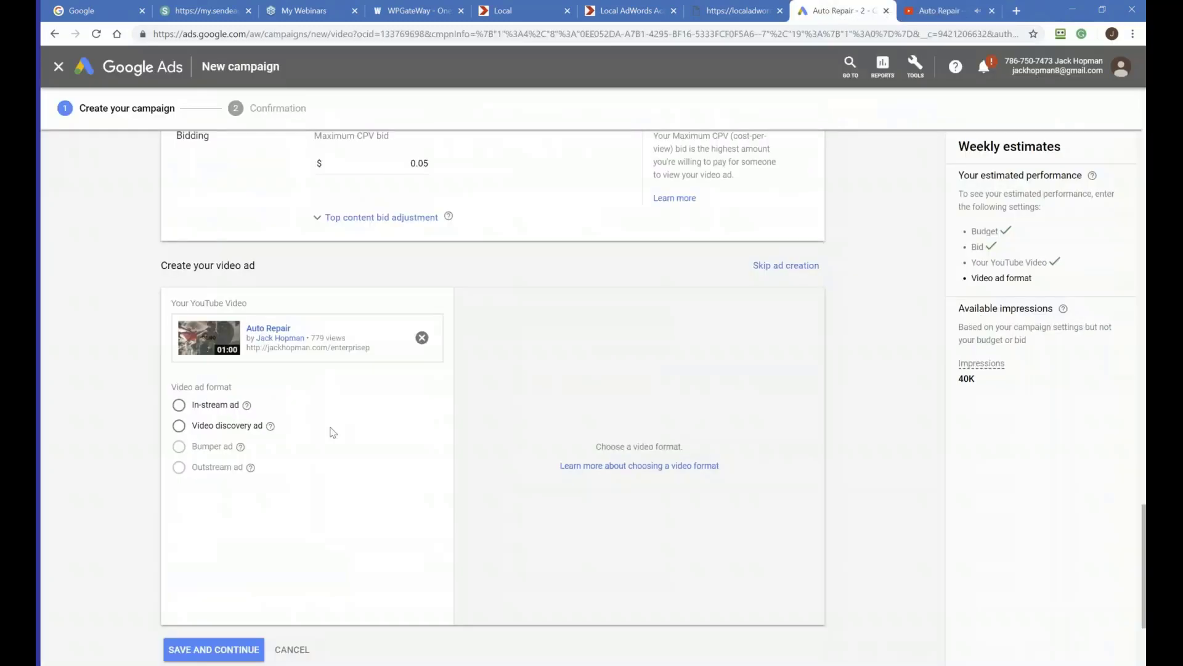
click(179, 406)
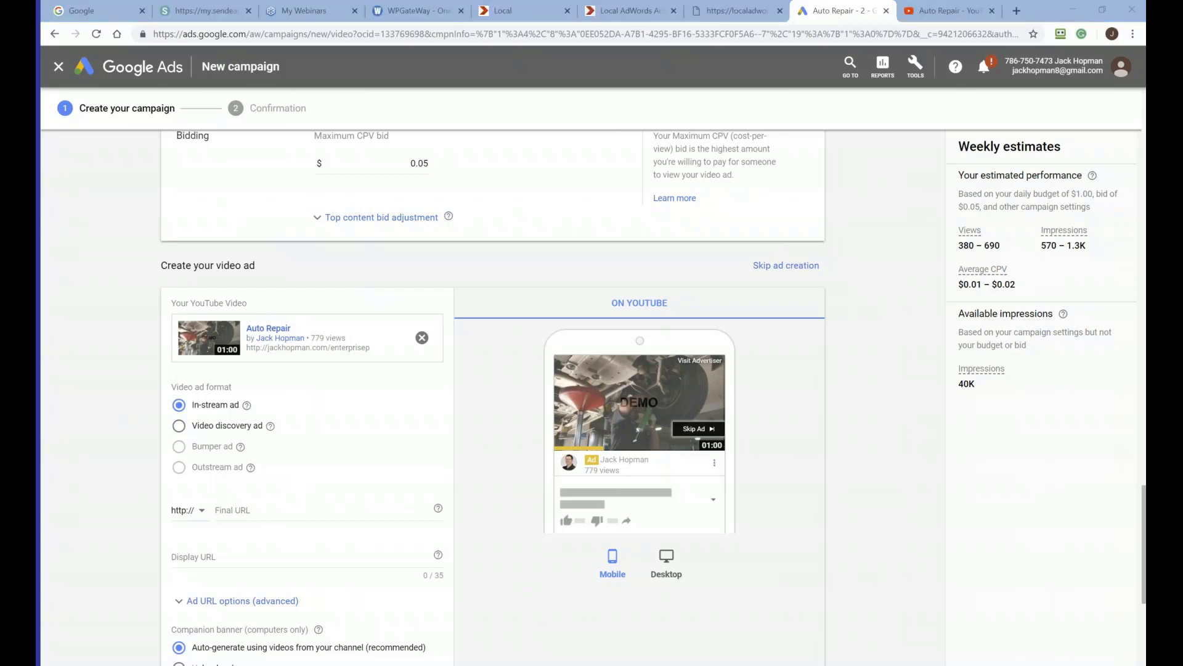
click(262, 511)
text(https://autorepair-nearme.com/)
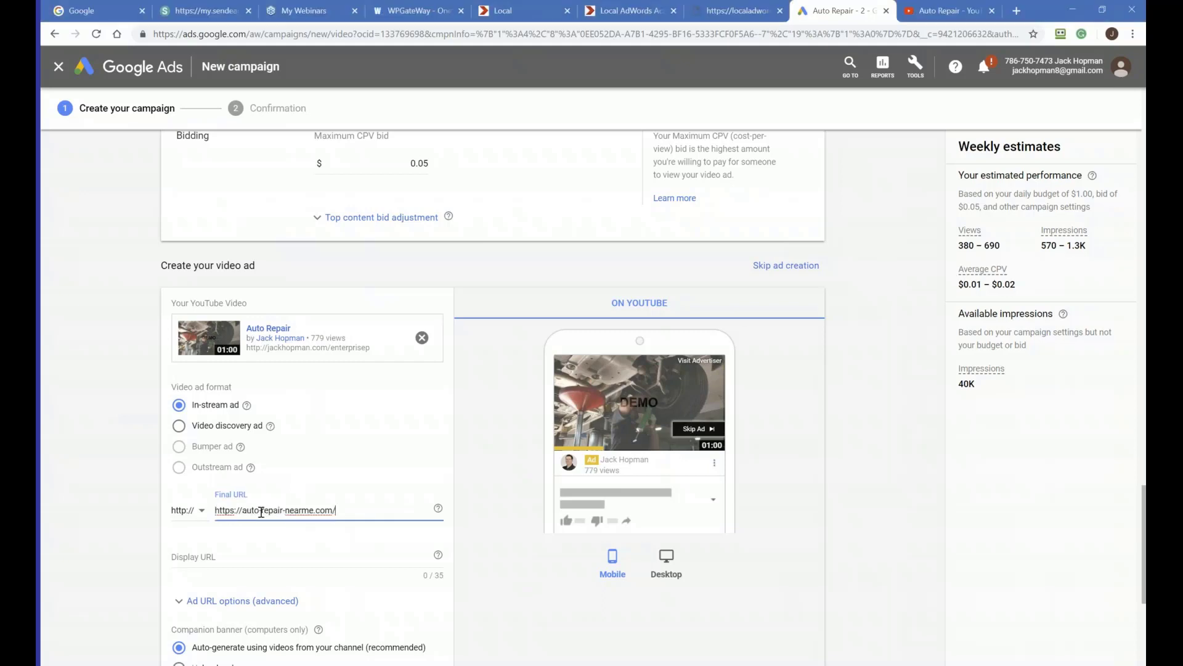
click(221, 556)
text(https://auto-repair-nearme.com/)
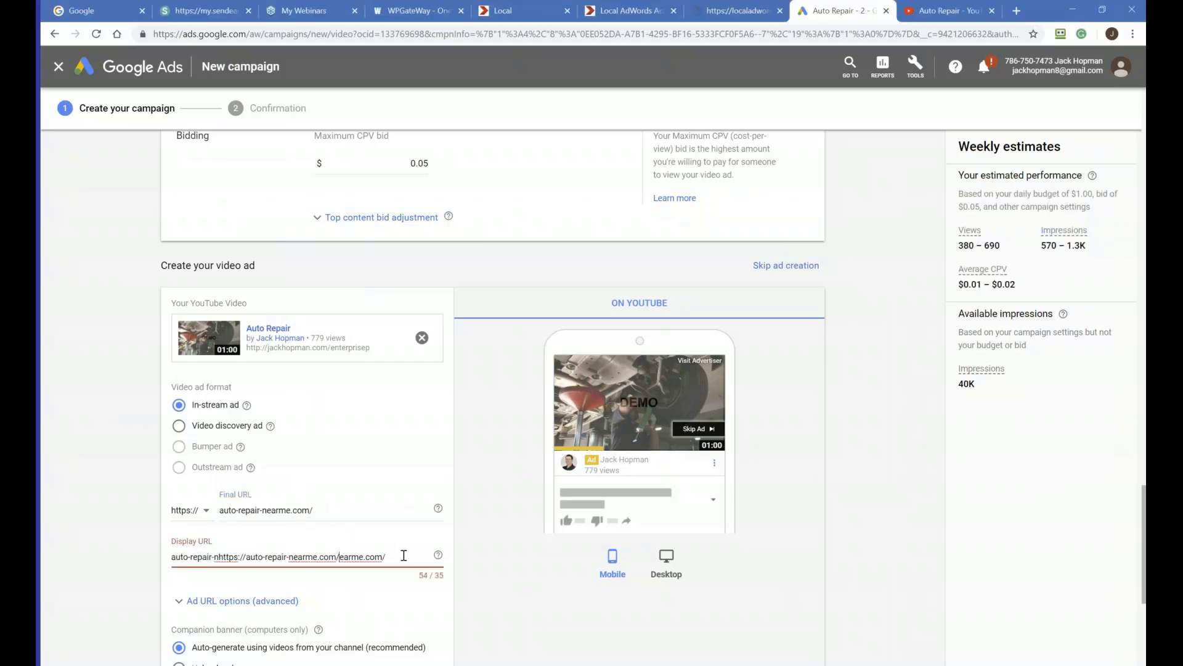
drag(398, 557, 106, 540)
text(https://auto-repair-nearme.com/)
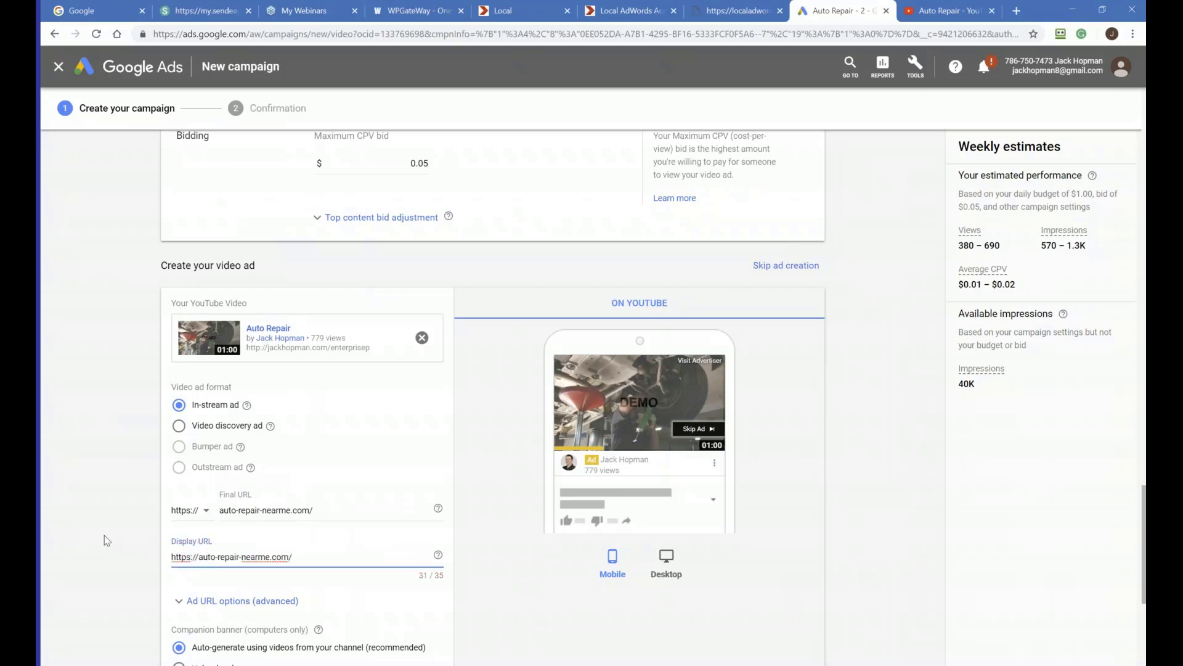
key(BackSpace)
Compare the in-stream ad's desktop and mobile previews, finishing on the desktop preview
scroll(477, 590, down, 2)
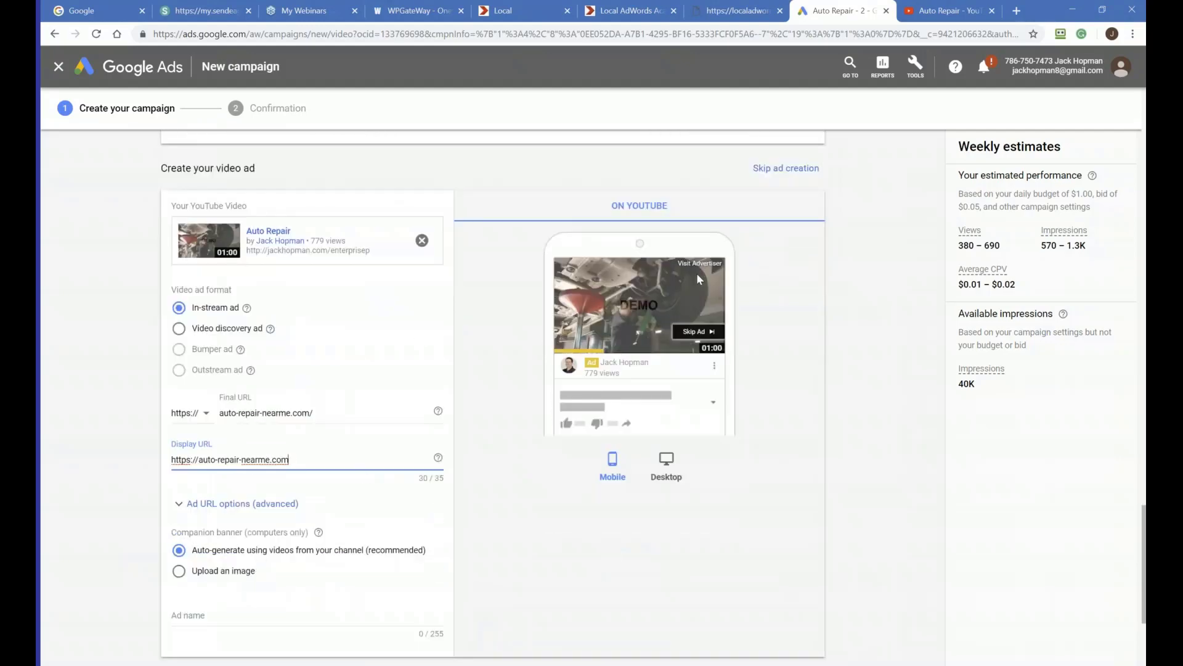
click(664, 466)
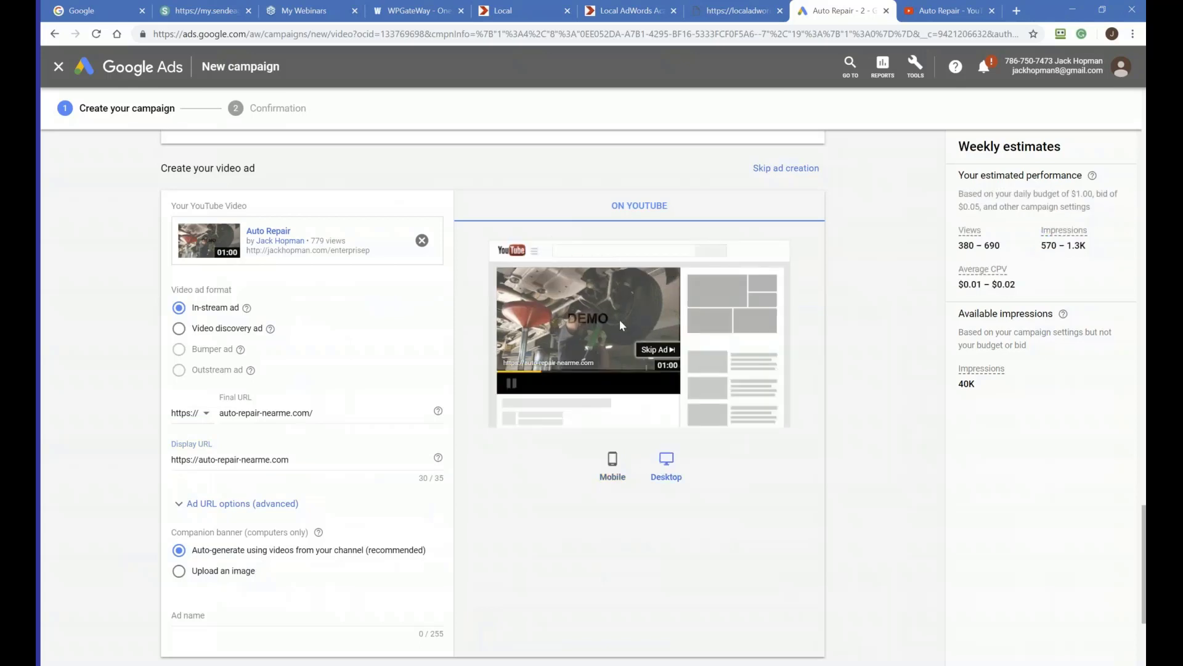
click(615, 469)
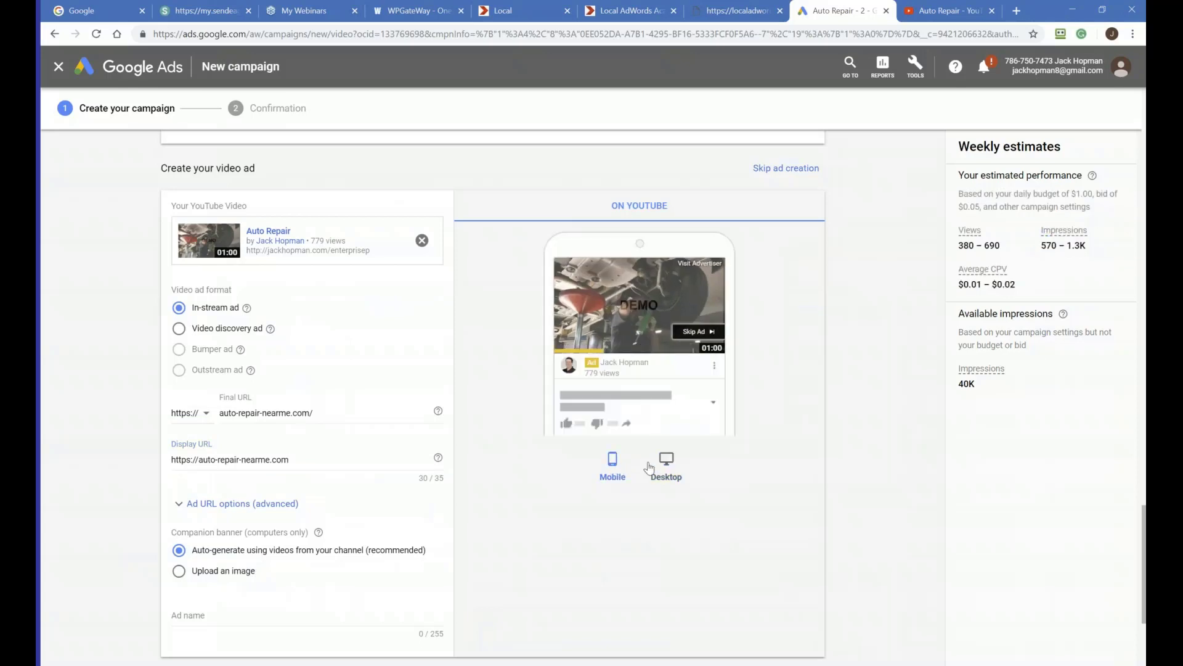
click(665, 470)
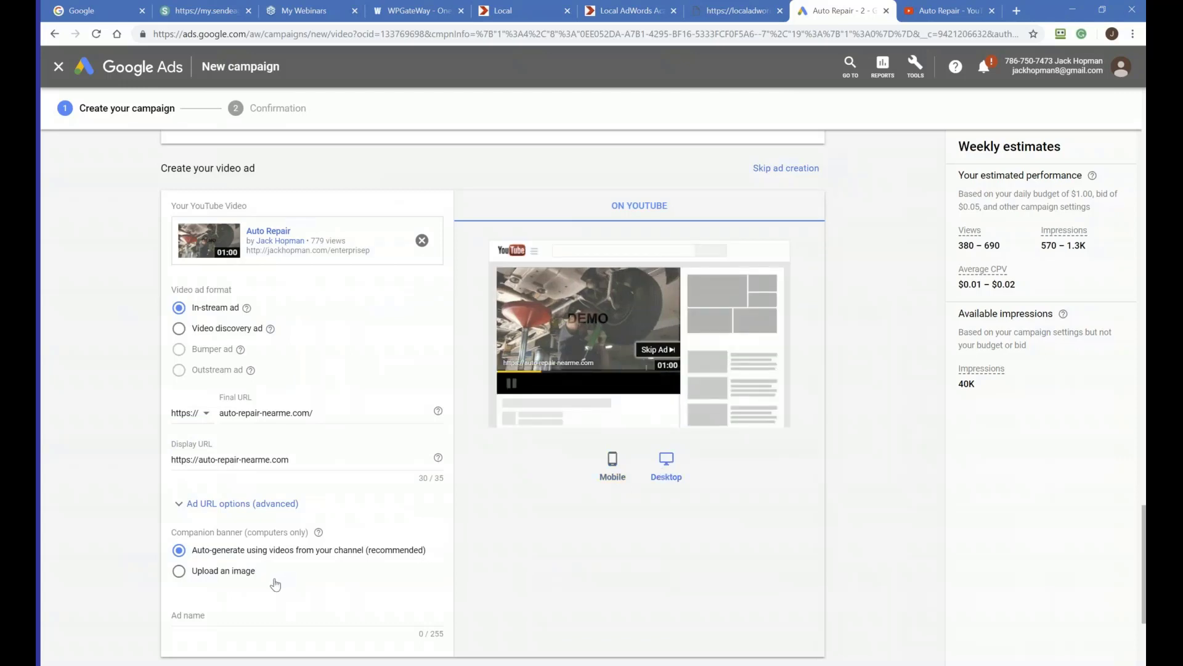
Upload the Auto-Repair_Size image as the ad's companion banner and check it in the ad preview
click(178, 572)
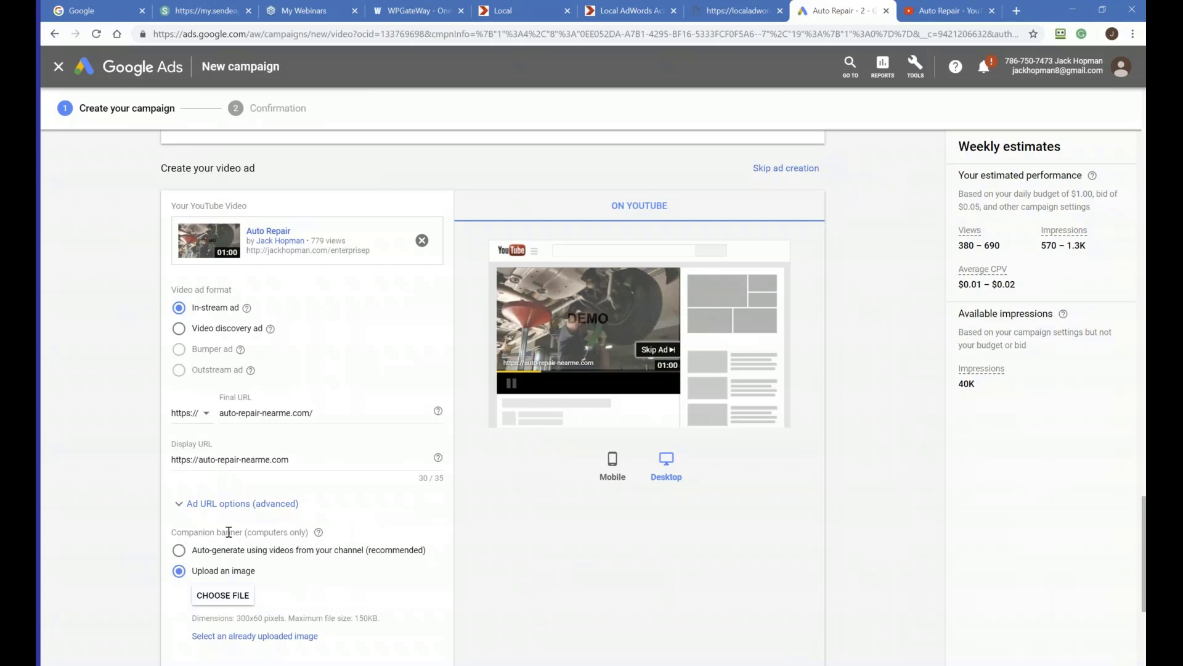
click(221, 597)
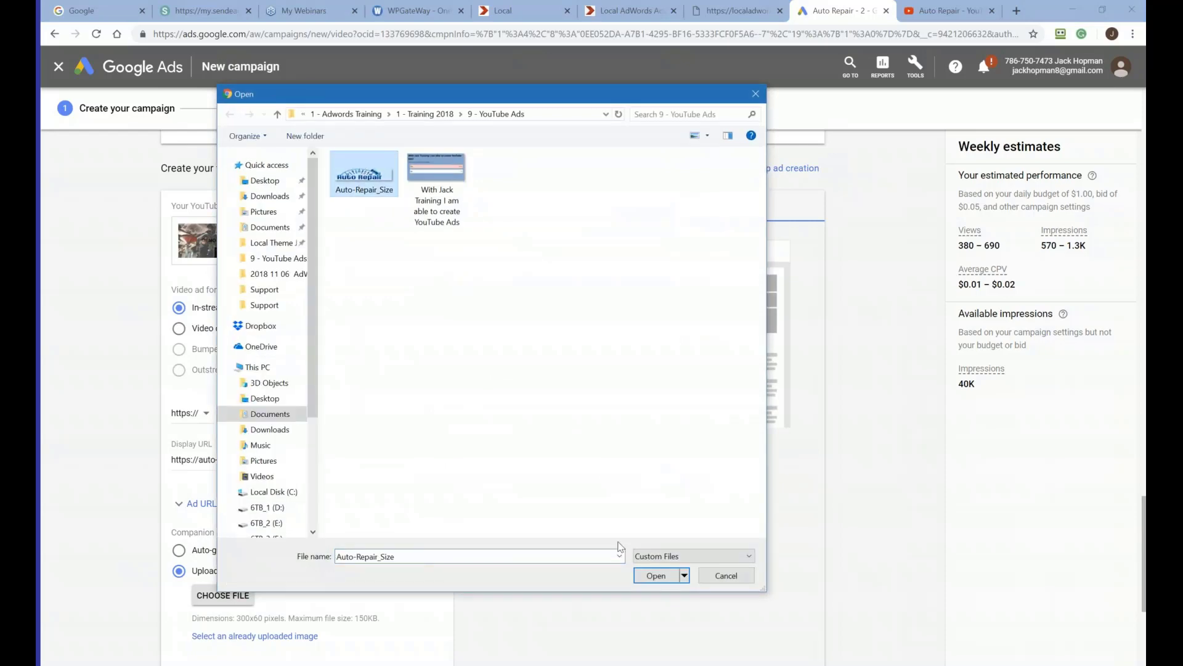
click(644, 576)
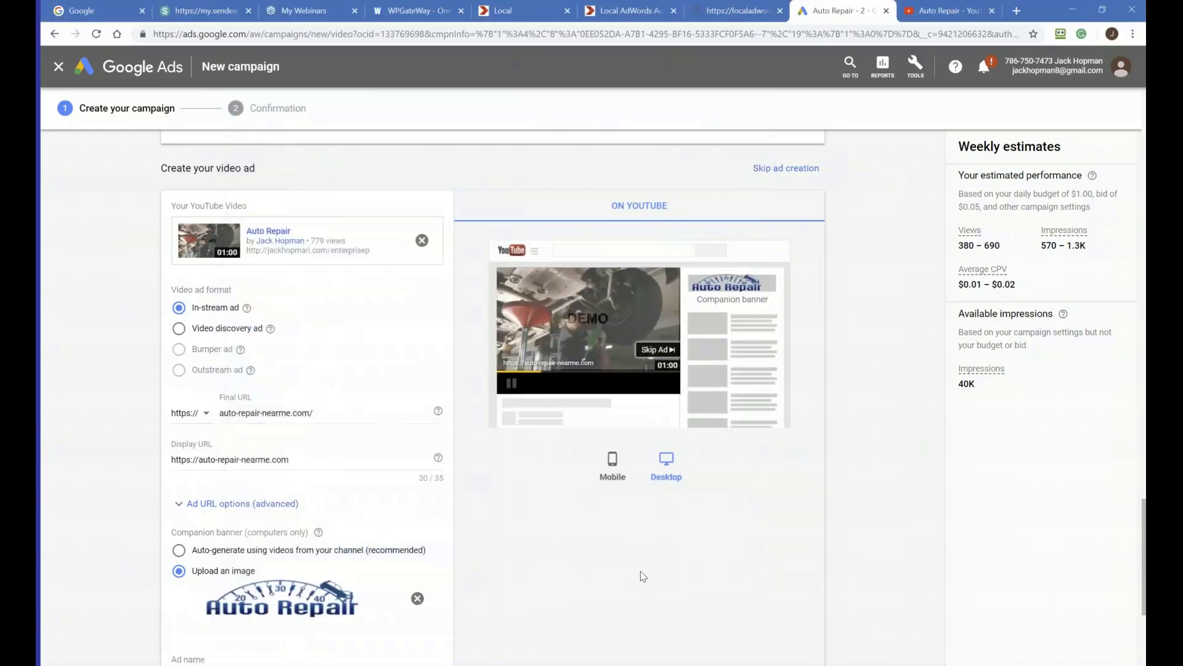
scroll(629, 572, down, 3)
scroll(609, 563, up, 5)
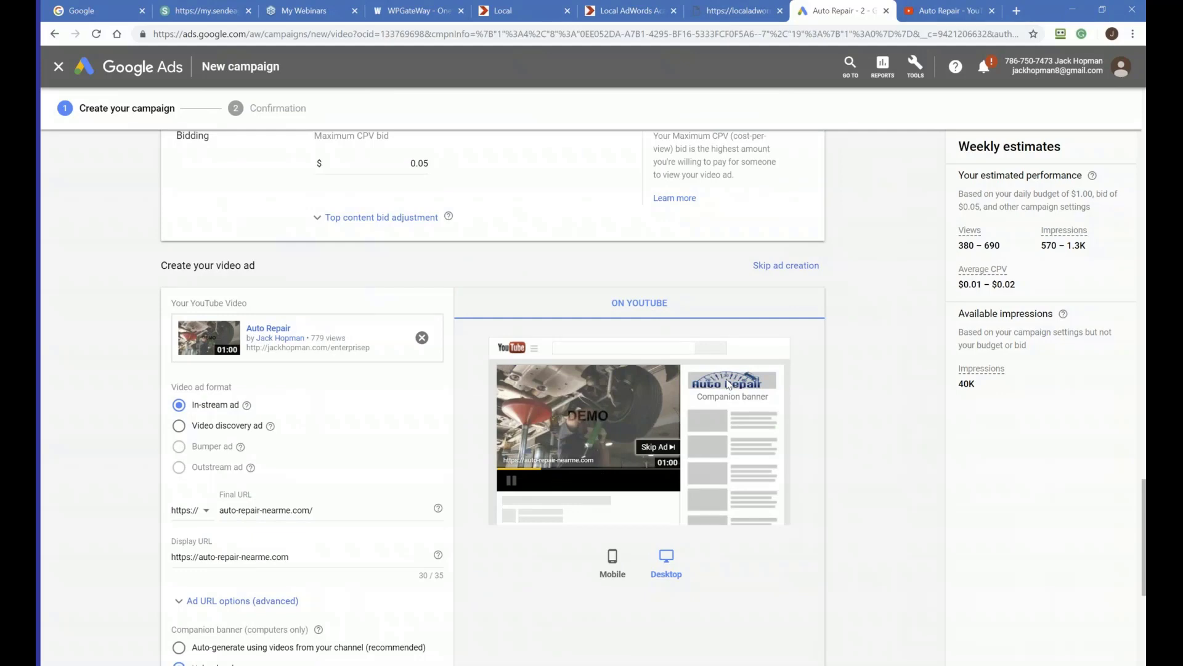
scroll(605, 514, down, 3)
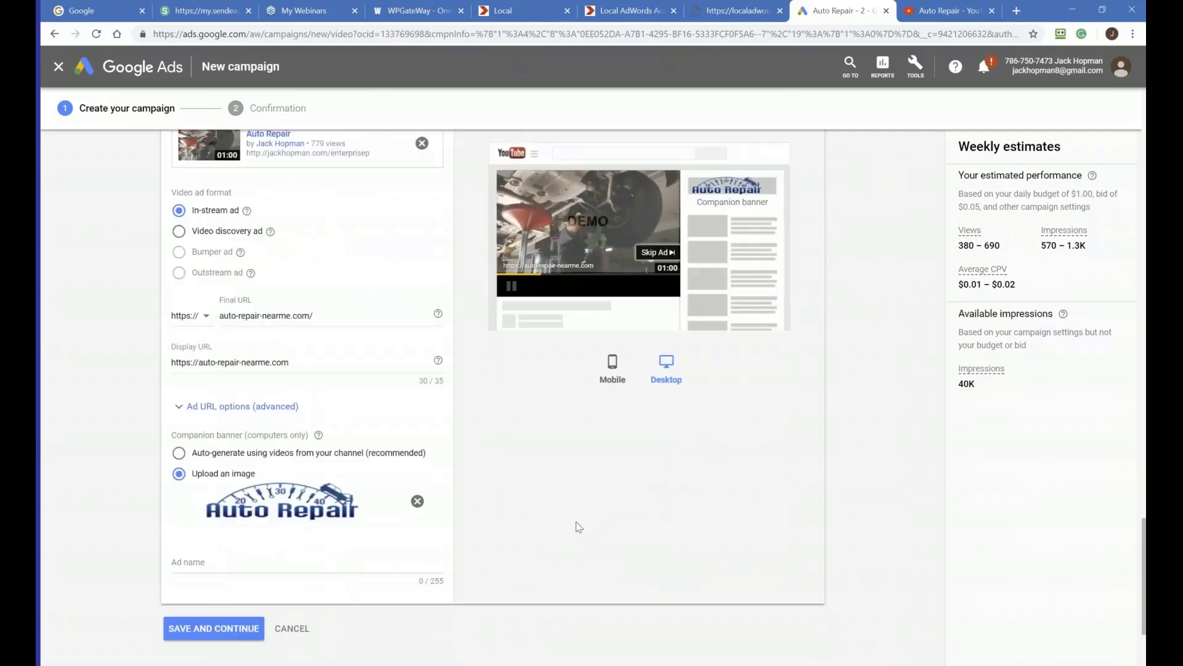
Name the ad "Ad 1 Webinar" and save the new campaign
click(212, 568)
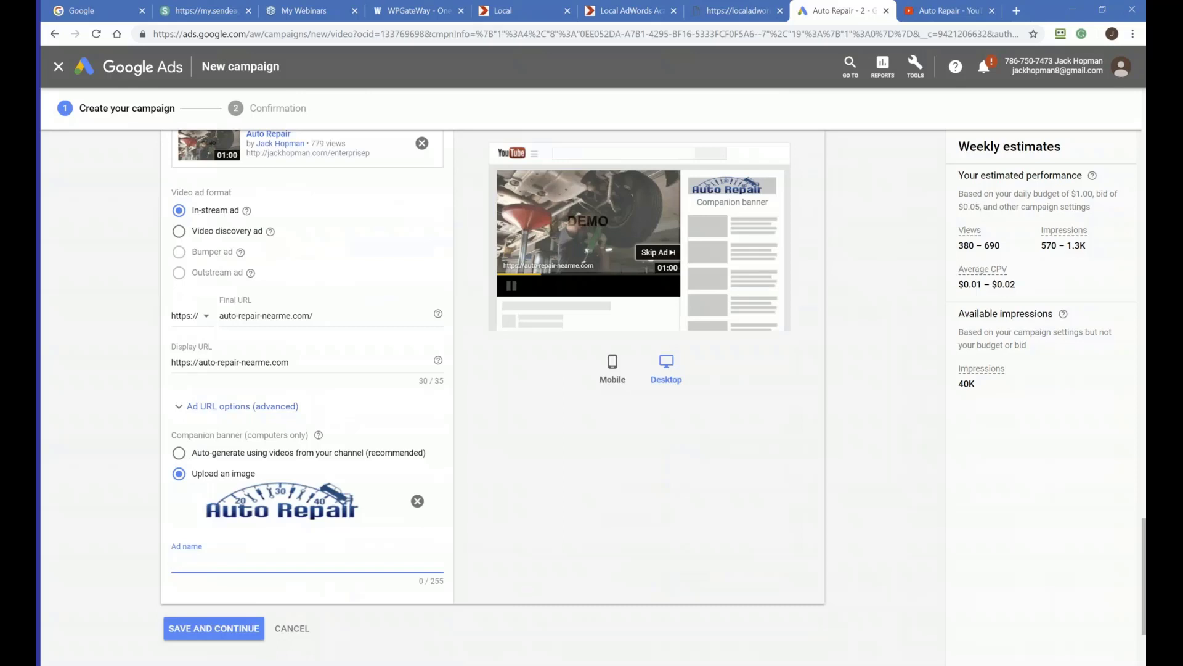
text(Ad 1 Webinar)
click(213, 627)
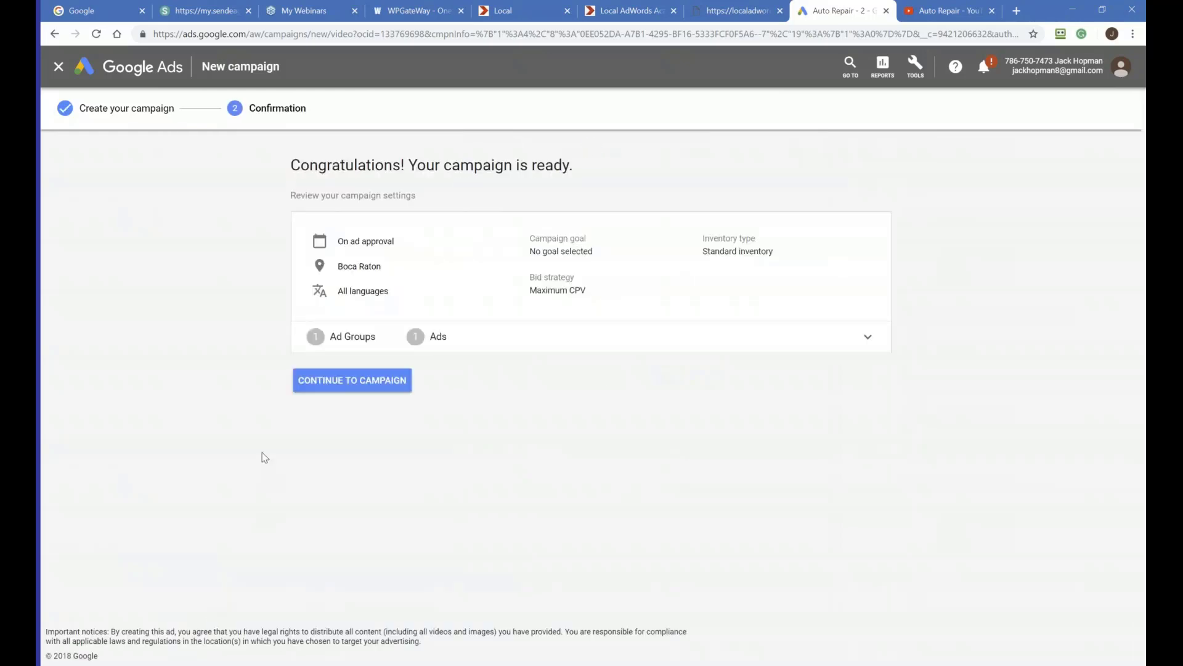
Continue to the created campaign and open its settings for review
click(320, 381)
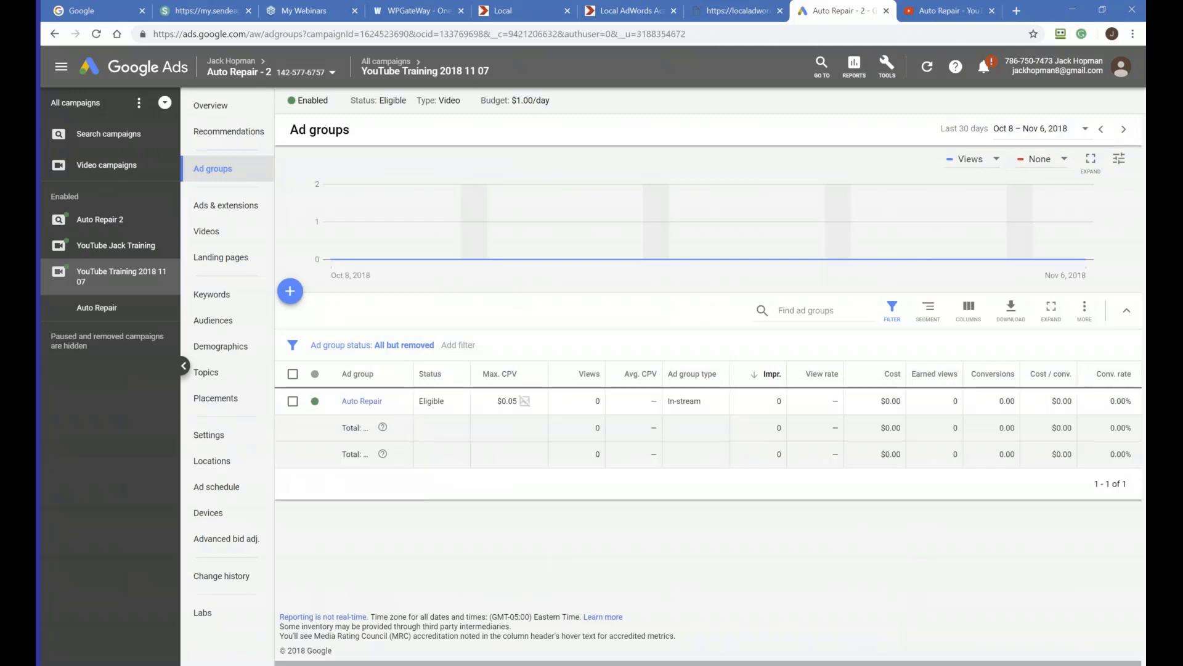
click(209, 435)
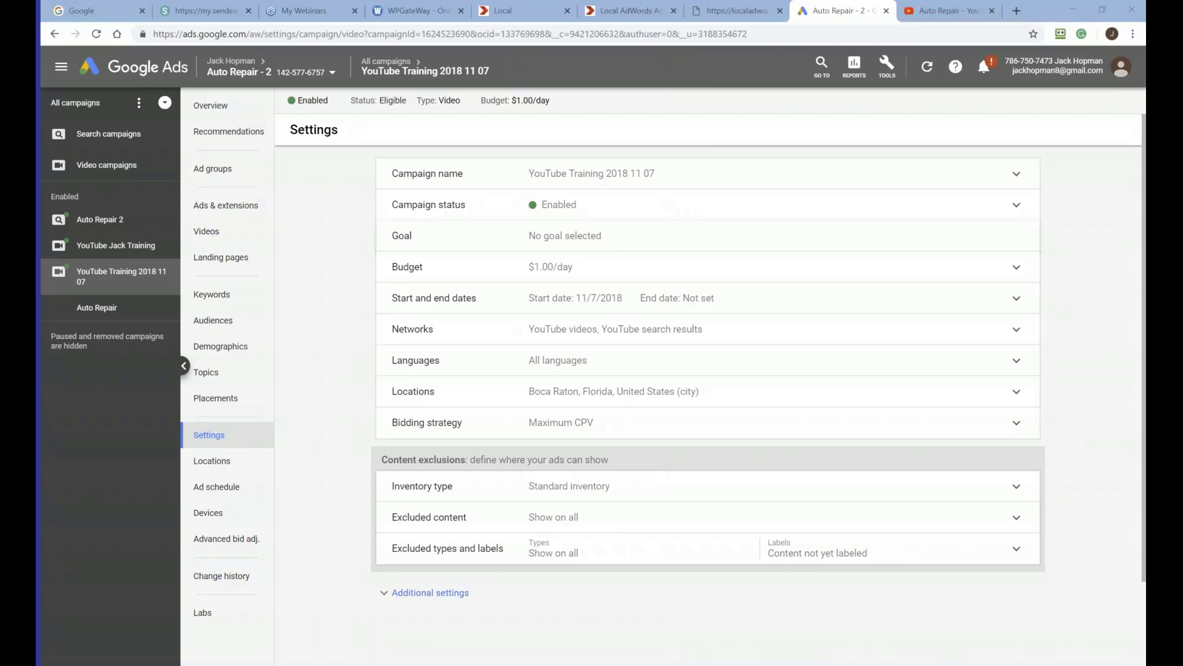
Switch to the PowerPoint presentation and show slide 16 with the first video testimonial
key(alt+Tab)
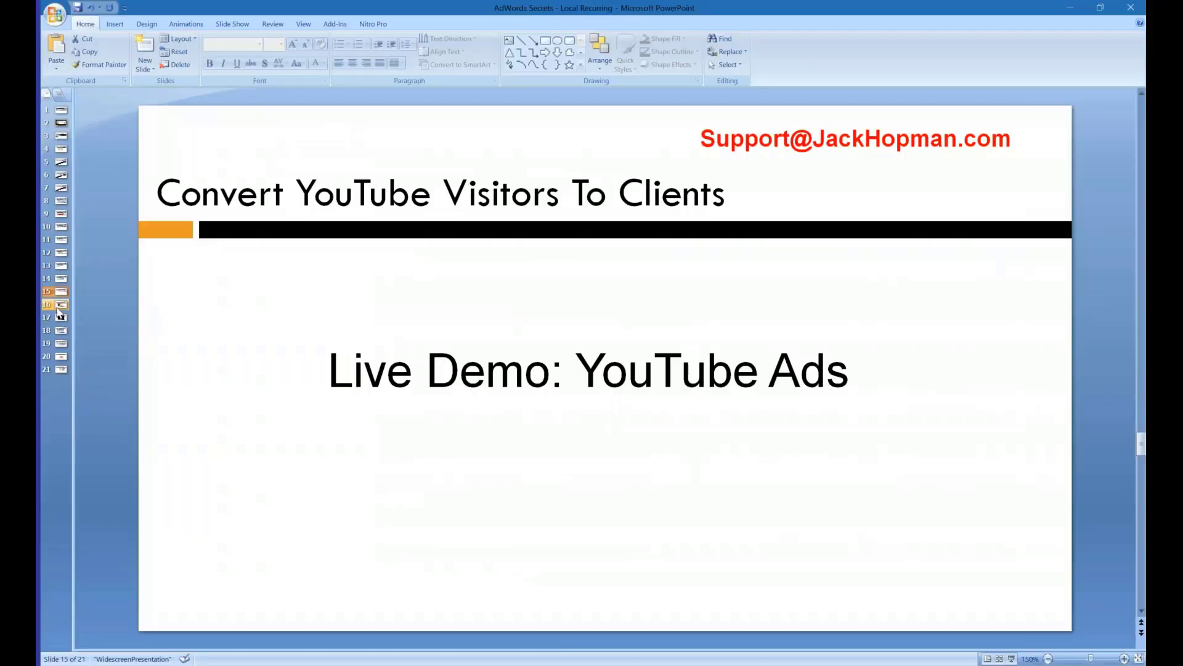
click(59, 308)
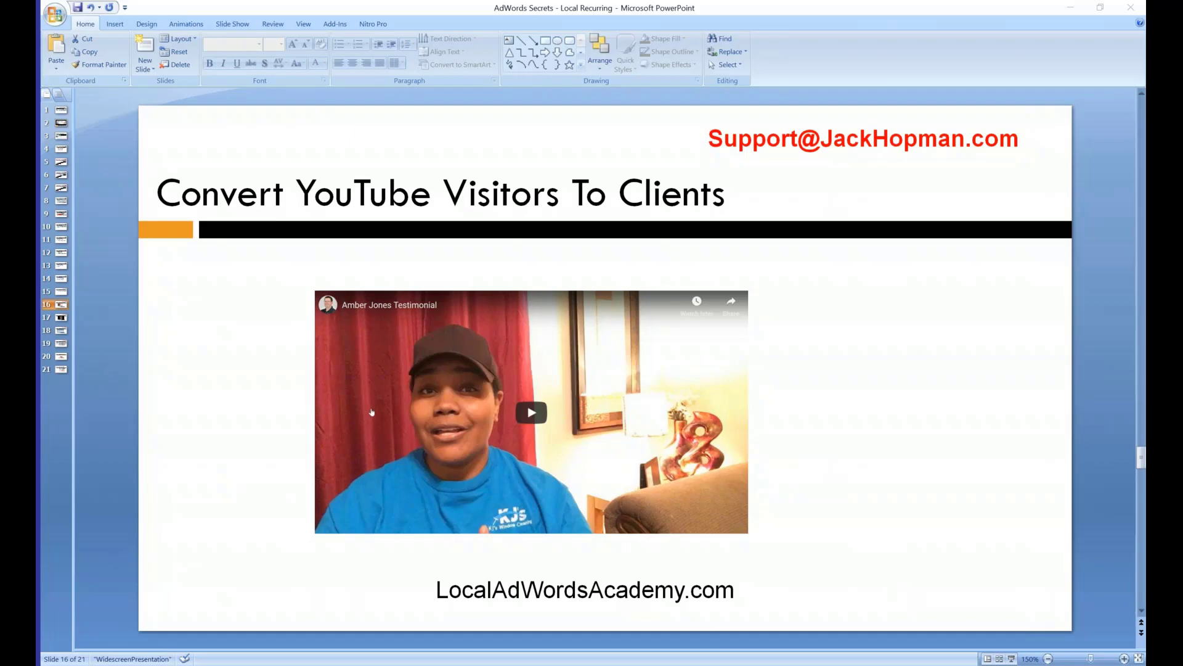
Switch to the localadwordsacademy.com page in the browser and play the testimonial video below the Local Adwords Academy banner
key(alt+Tab)
click(629, 10)
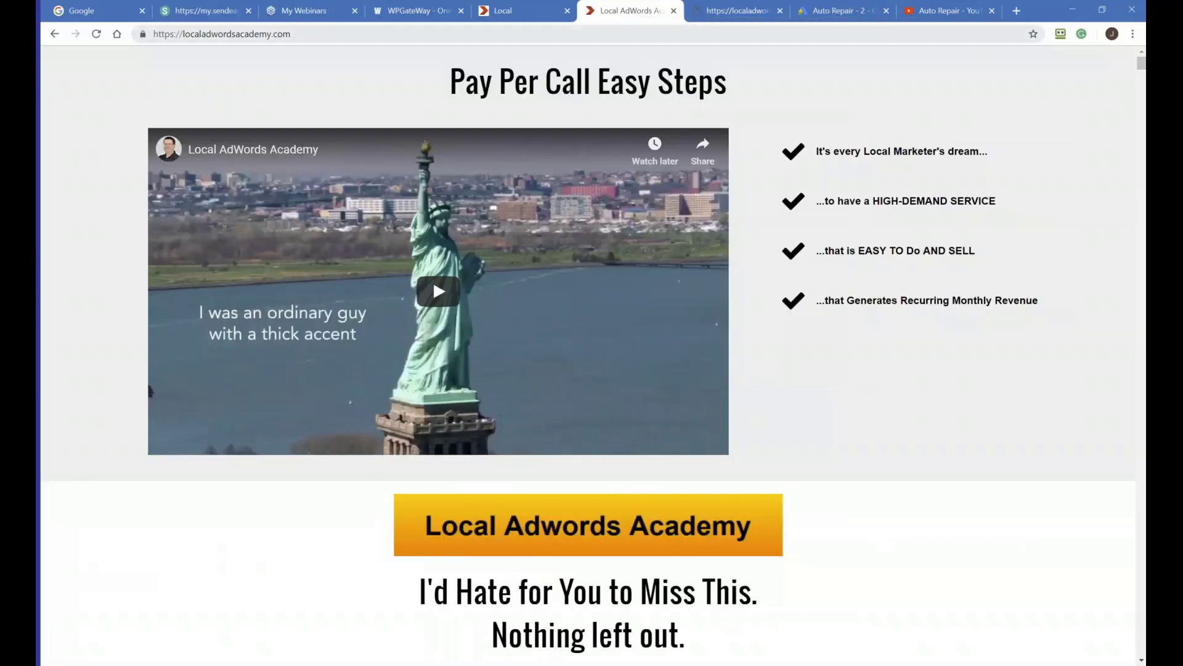
scroll(428, 116, down, 10)
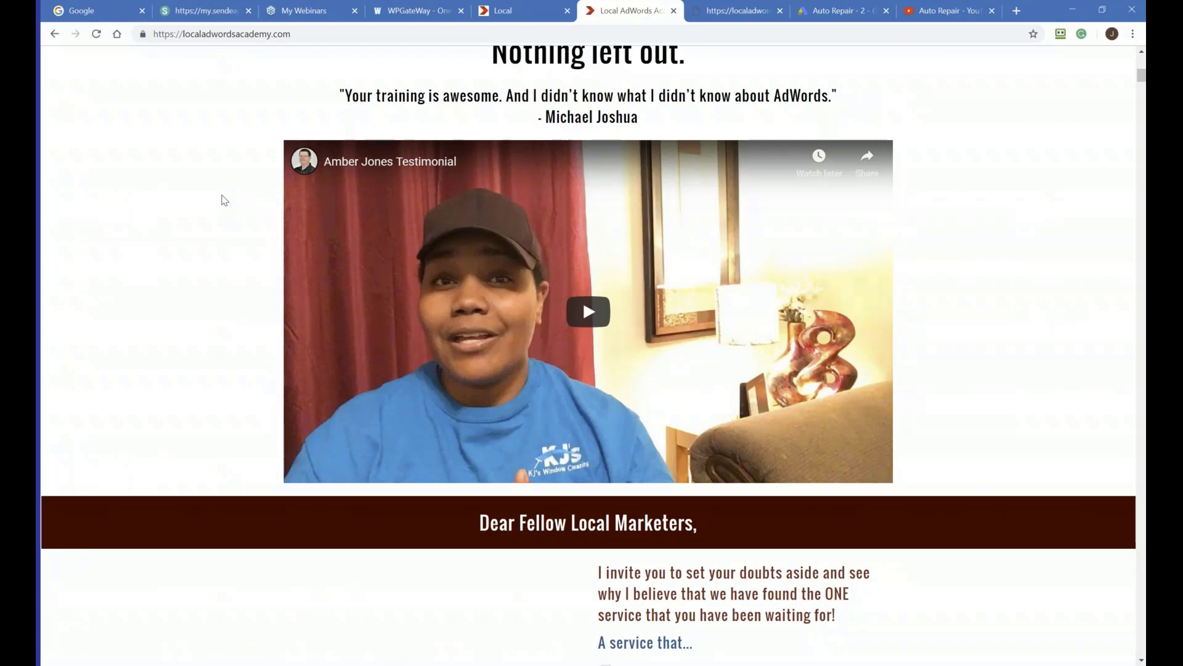
click(598, 316)
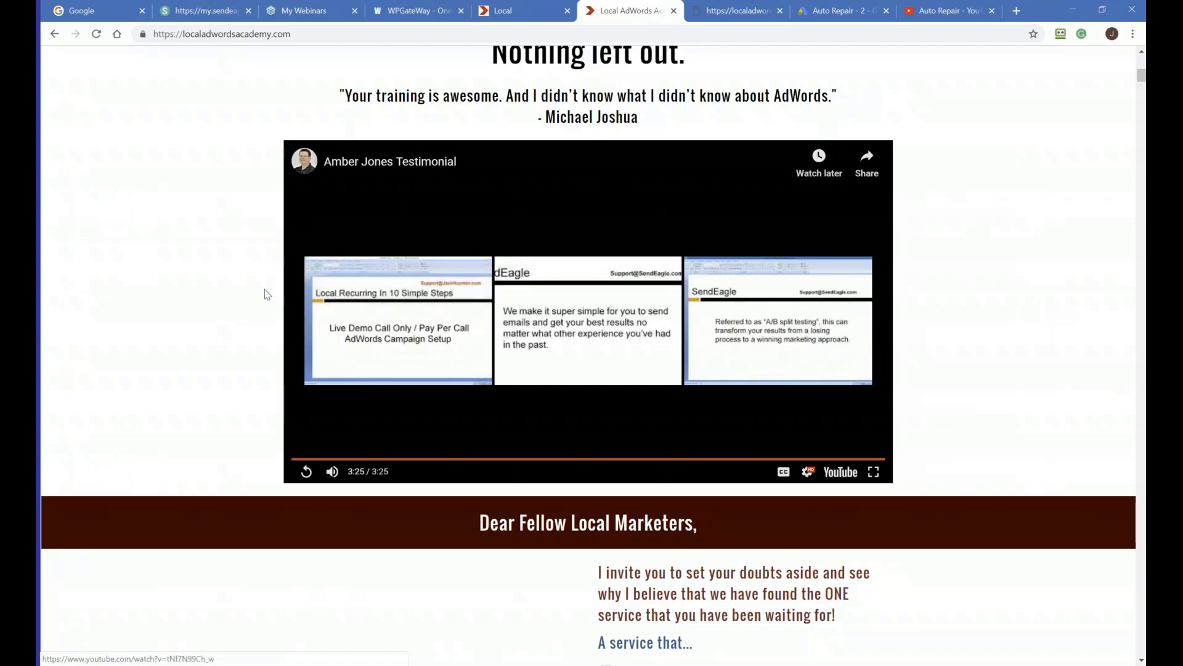
Return to the PowerPoint presentation and show slide 17 with the second client testimonial
scroll(216, 287, up, 4)
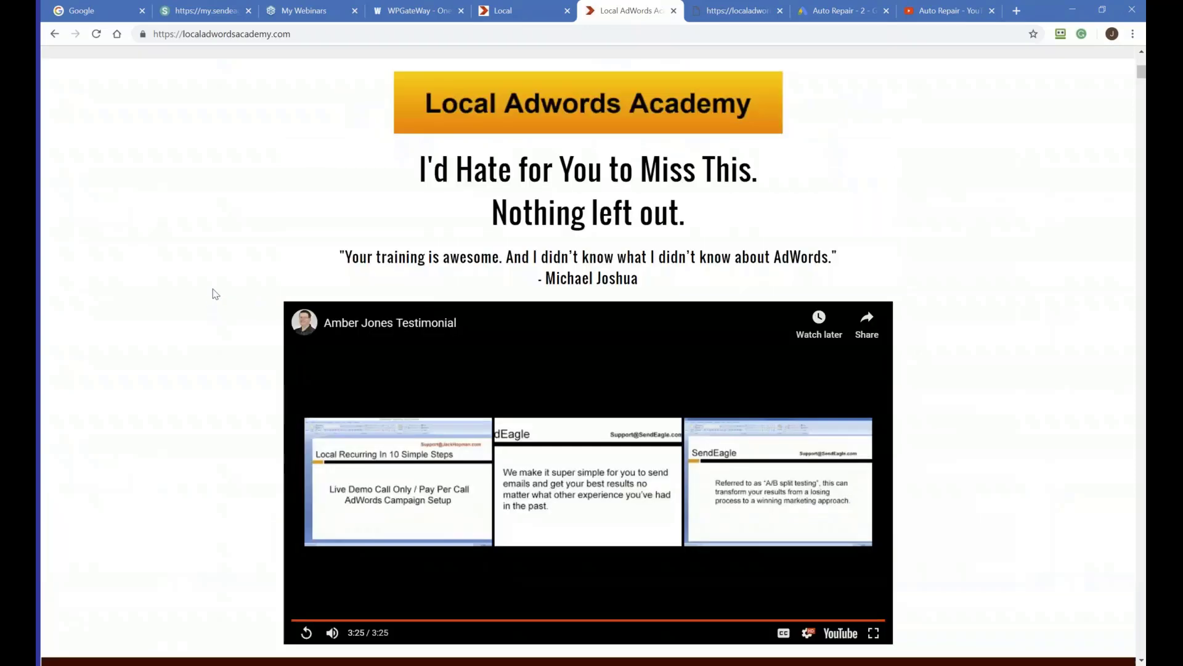
scroll(216, 285, up, 3)
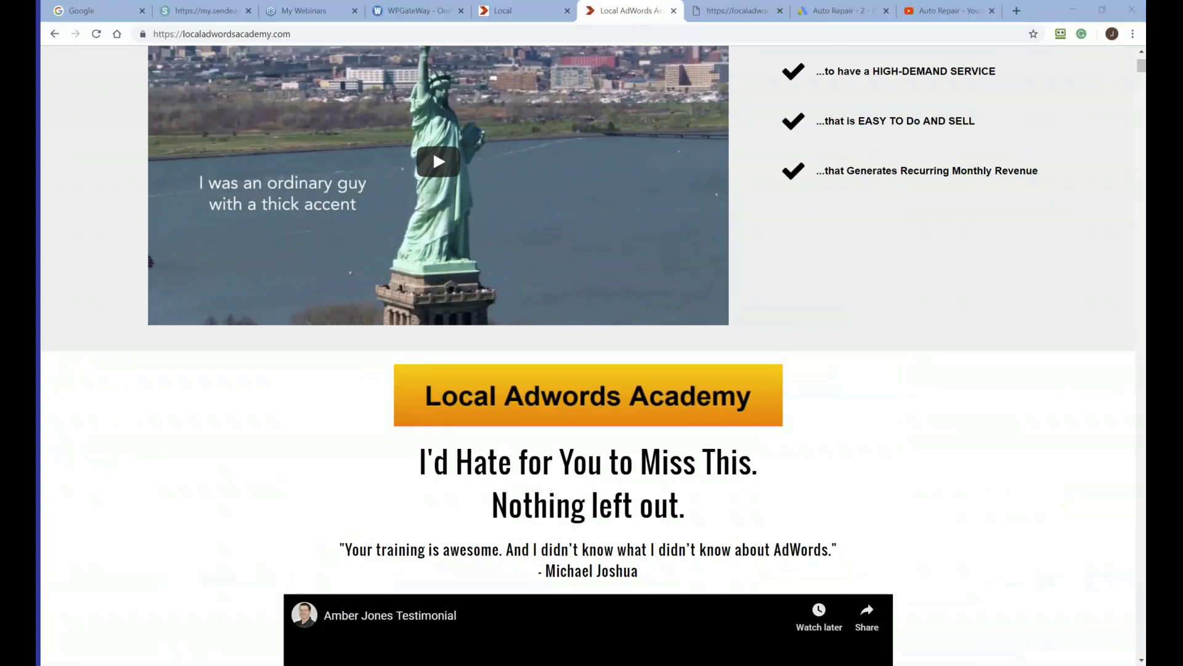
key(alt+Tab)
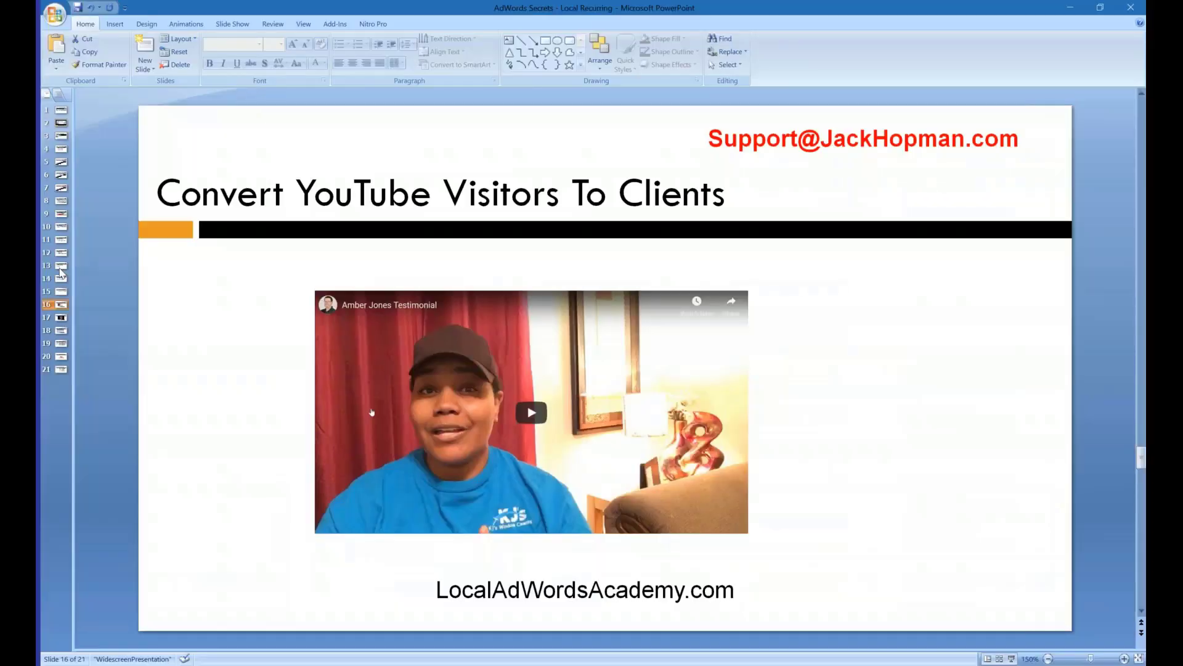
click(61, 317)
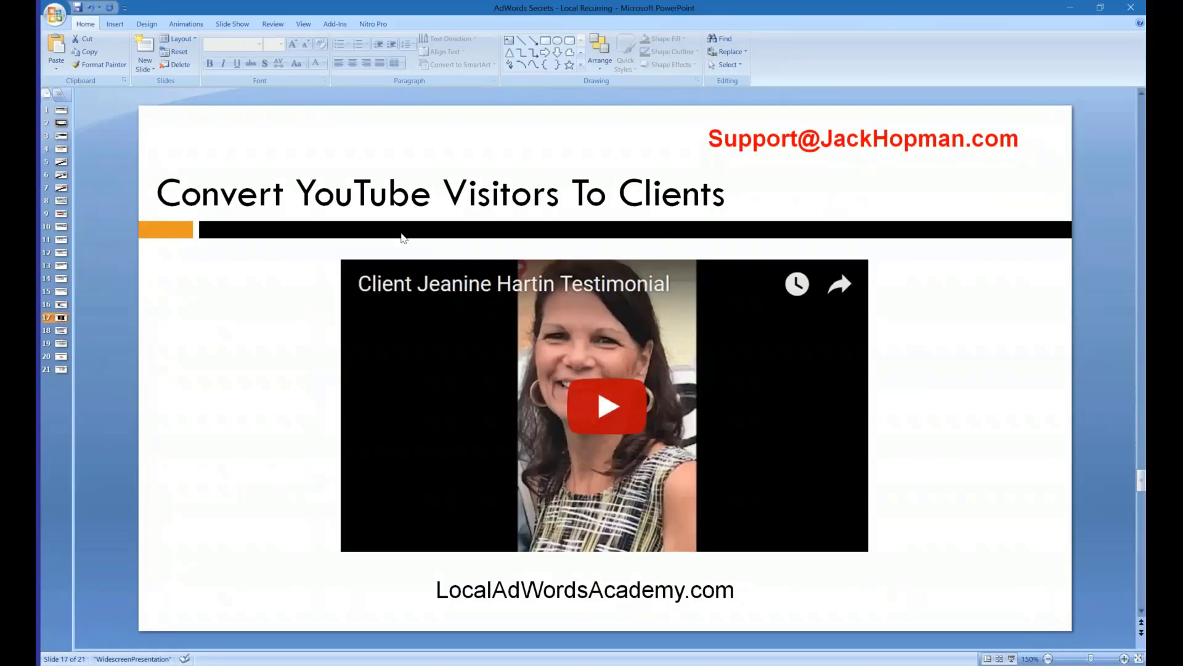